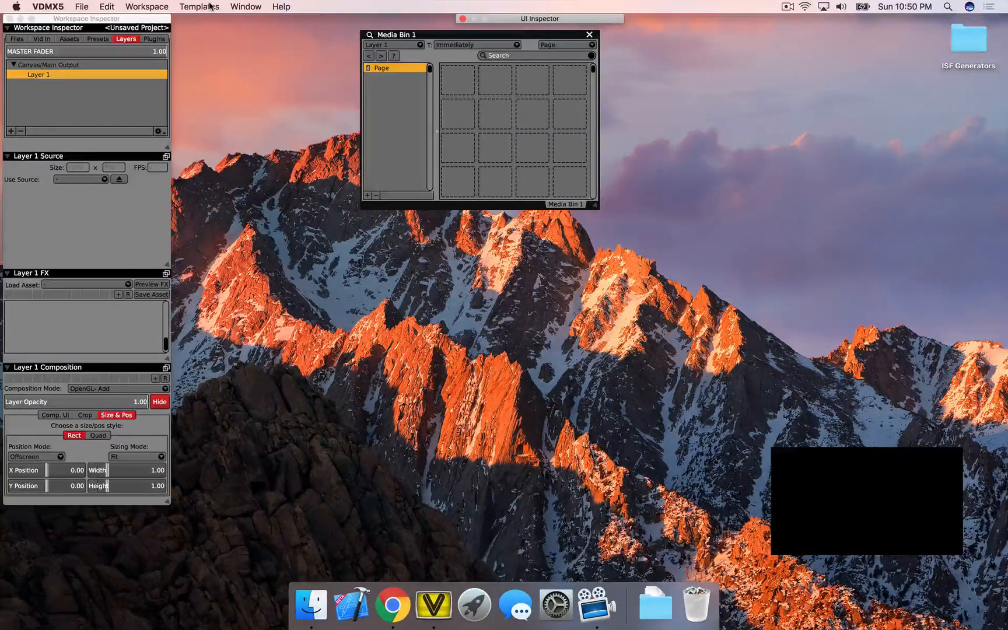
Load the APC Mini Basic template, close the Workspace Inspector, and add the ISF Generators folder to Media Bin 1
{"action": "left_click", "coordinate": [210, 6]}
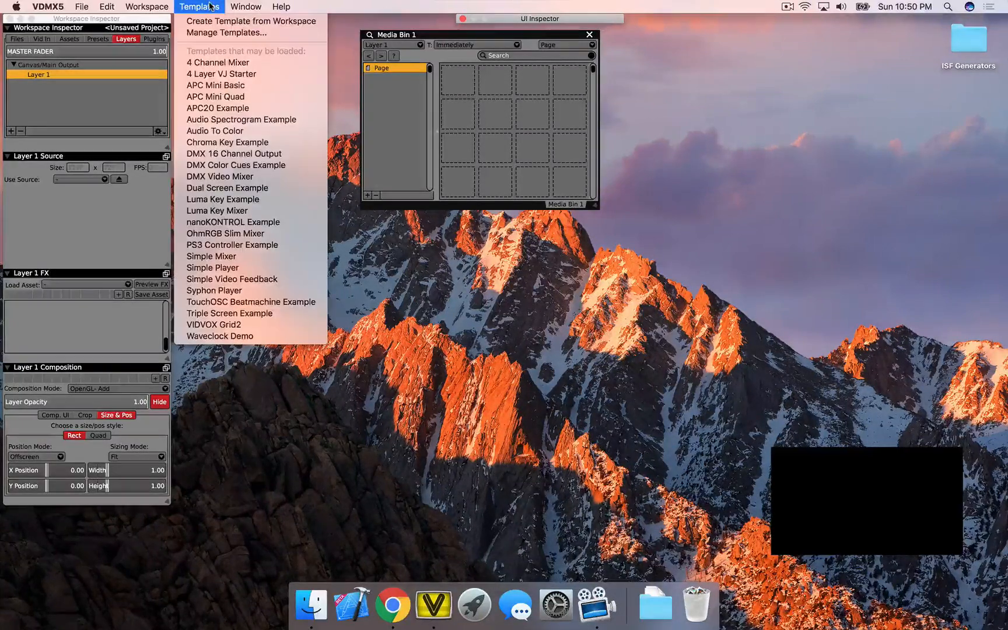
{"action": "left_click", "coordinate": [260, 89]}
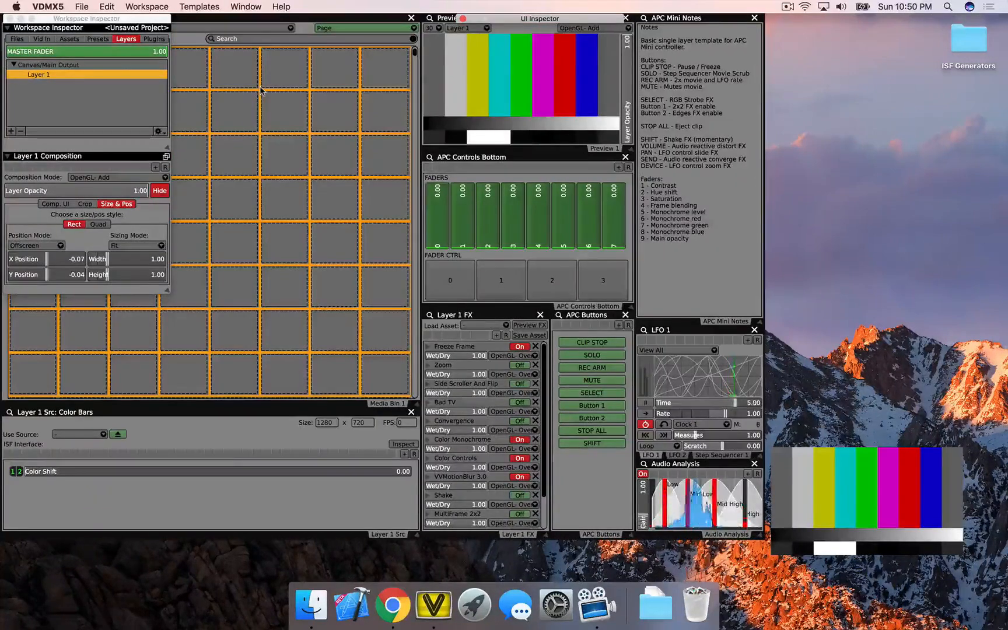
{"action": "left_click", "coordinate": [9, 18]}
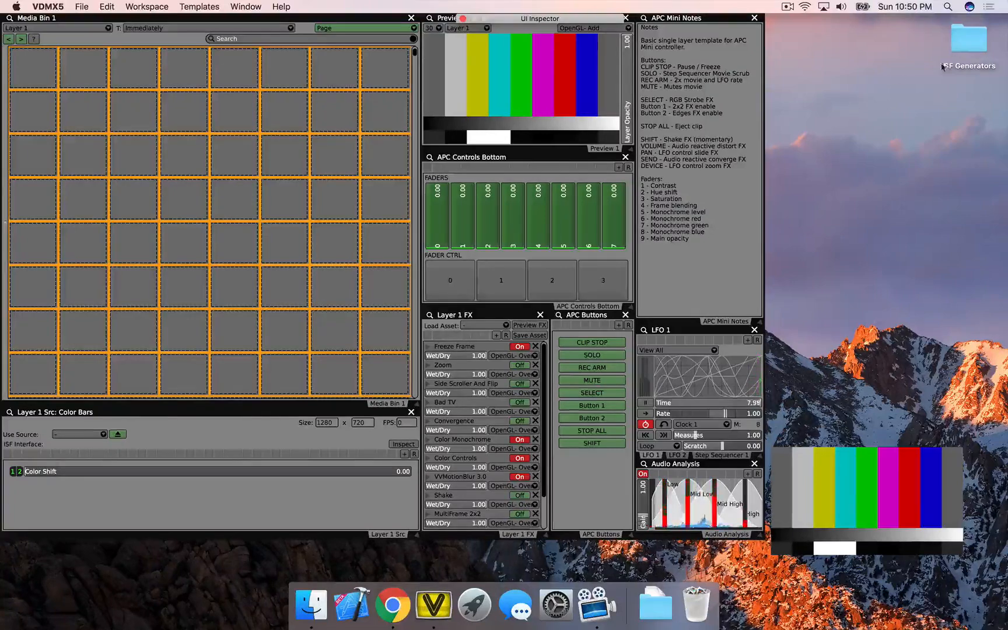
{"action": "left_click_drag", "start_coordinate": [965, 53], "coordinate": [42, 89]}
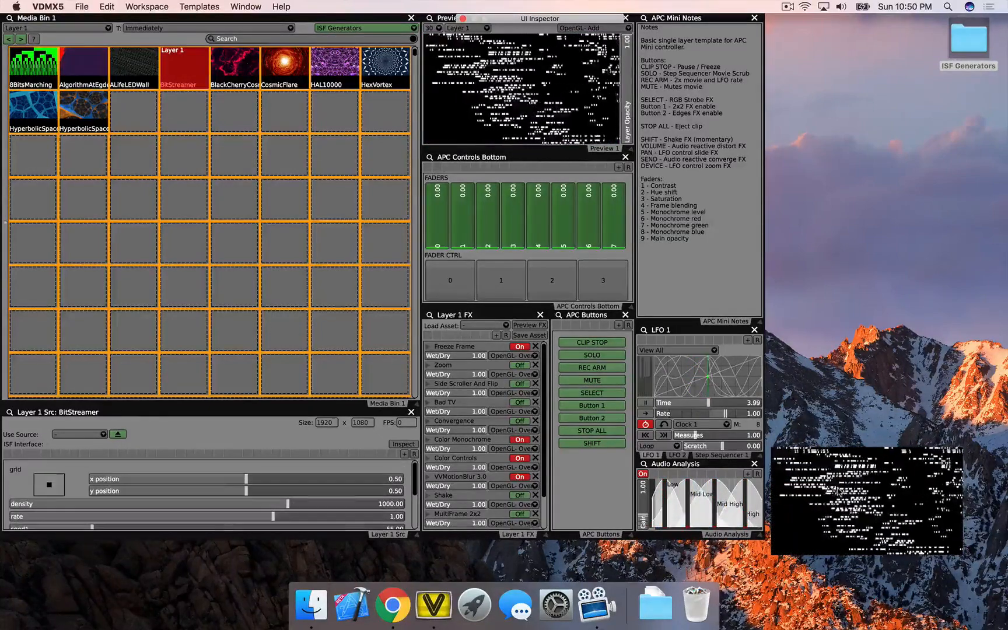
Move the output window up on the desktop, then switch the canvas output to Fullscreen mode on Display 1
{"action": "left_click_drag", "start_coordinate": [843, 492], "coordinate": [849, 416]}
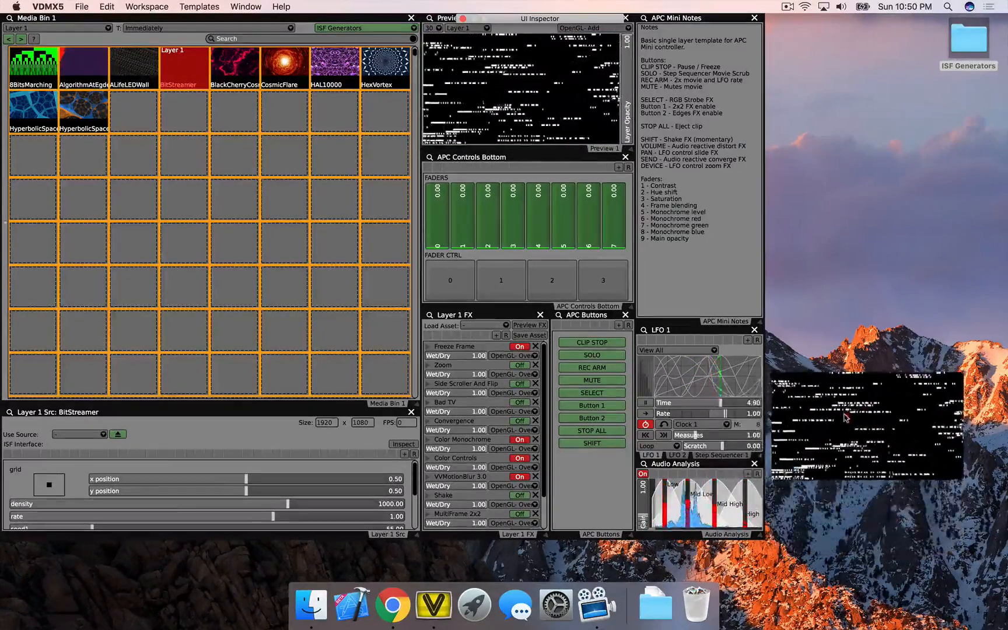
{"action": "left_click", "coordinate": [232, 7]}
{"action": "left_click", "coordinate": [251, 21]}
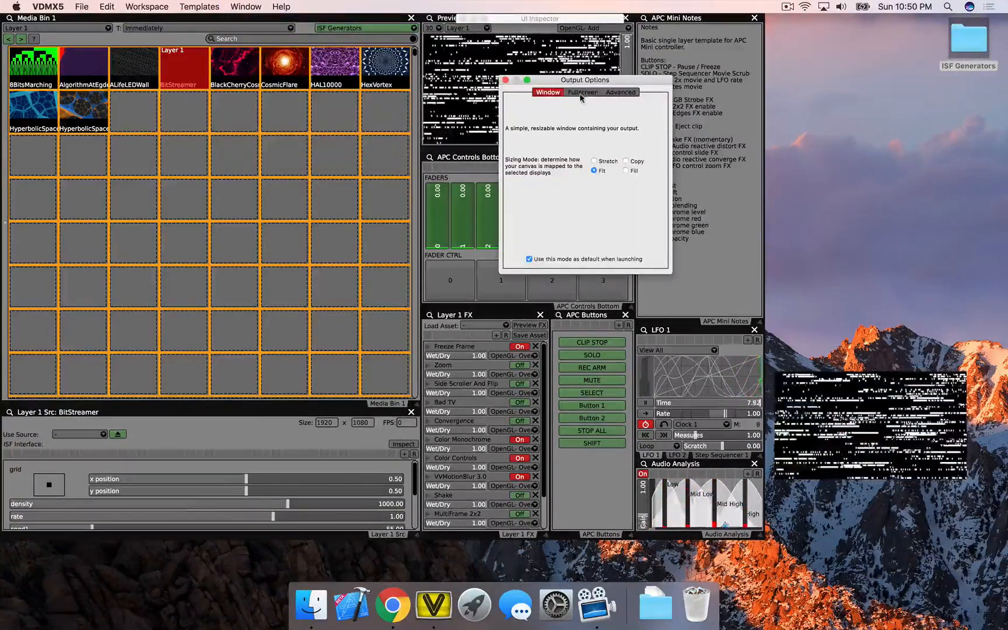
{"action": "left_click", "coordinate": [582, 92]}
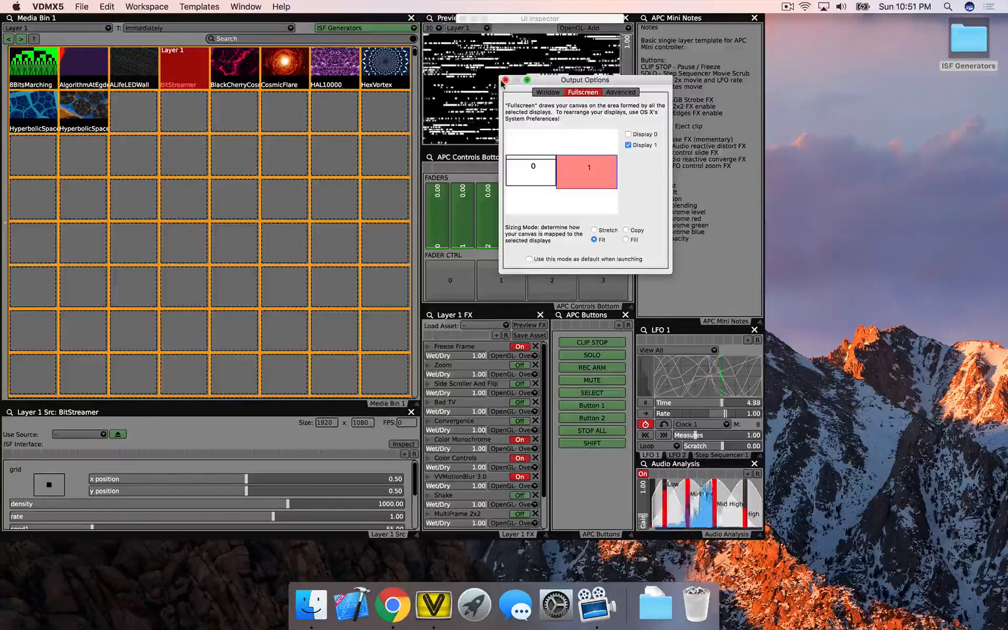
{"action": "left_click", "coordinate": [503, 82]}
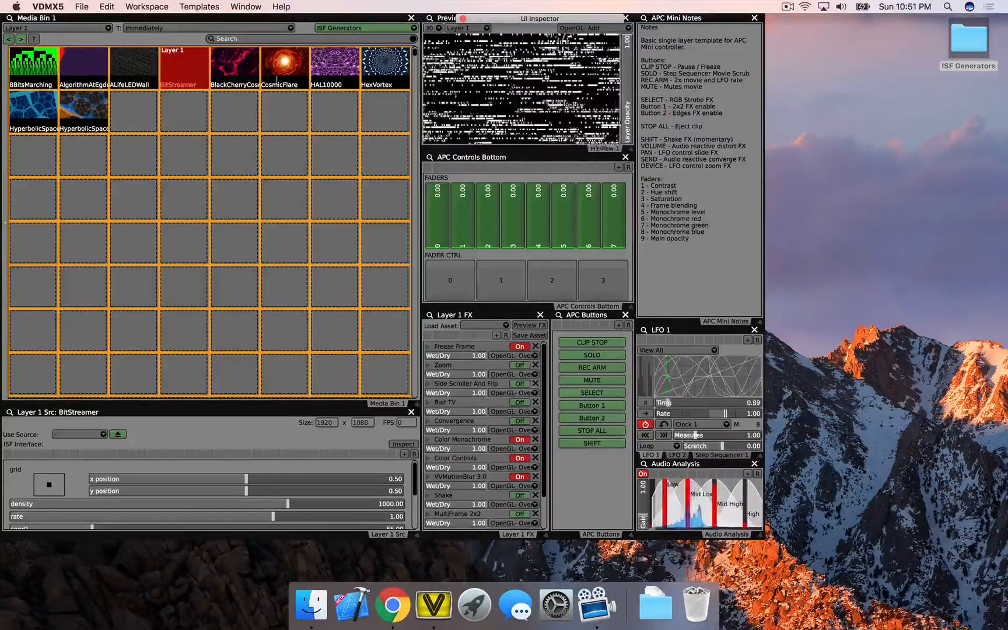
Add a Syphon Output plugin to the workspace, place its window beside the APC Mini Notes, and enable publishing of Main Output
{"action": "left_click", "coordinate": [245, 7]}
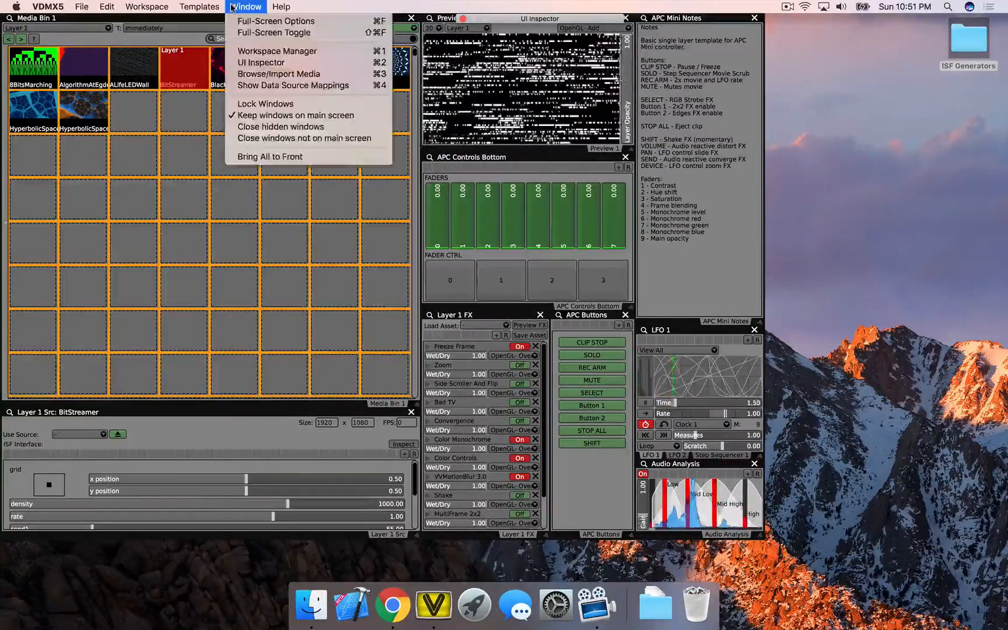
{"action": "left_click", "coordinate": [241, 52]}
{"action": "left_click", "coordinate": [142, 40]}
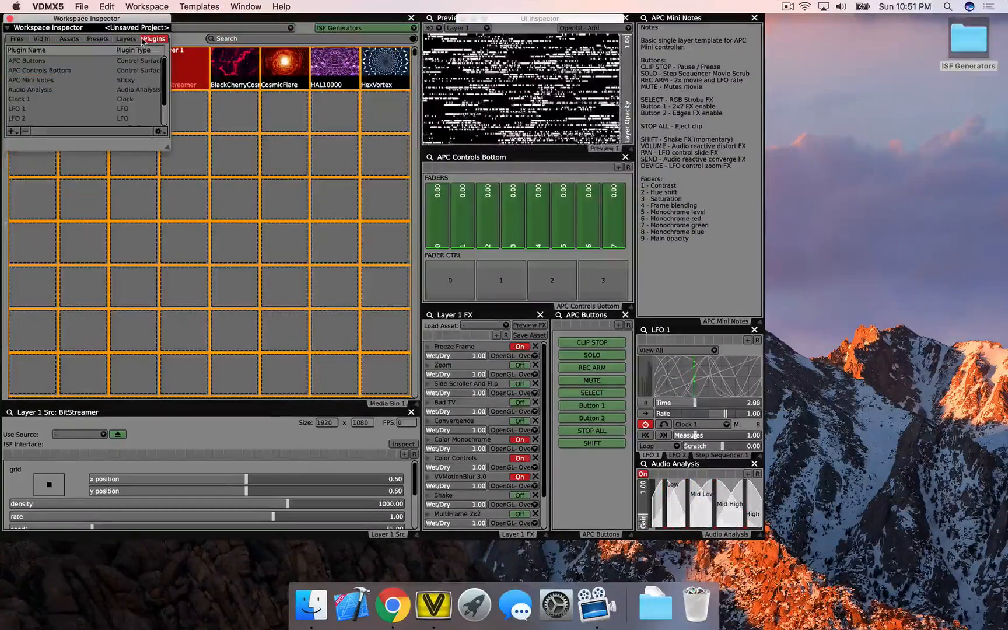
{"action": "left_click", "coordinate": [11, 131]}
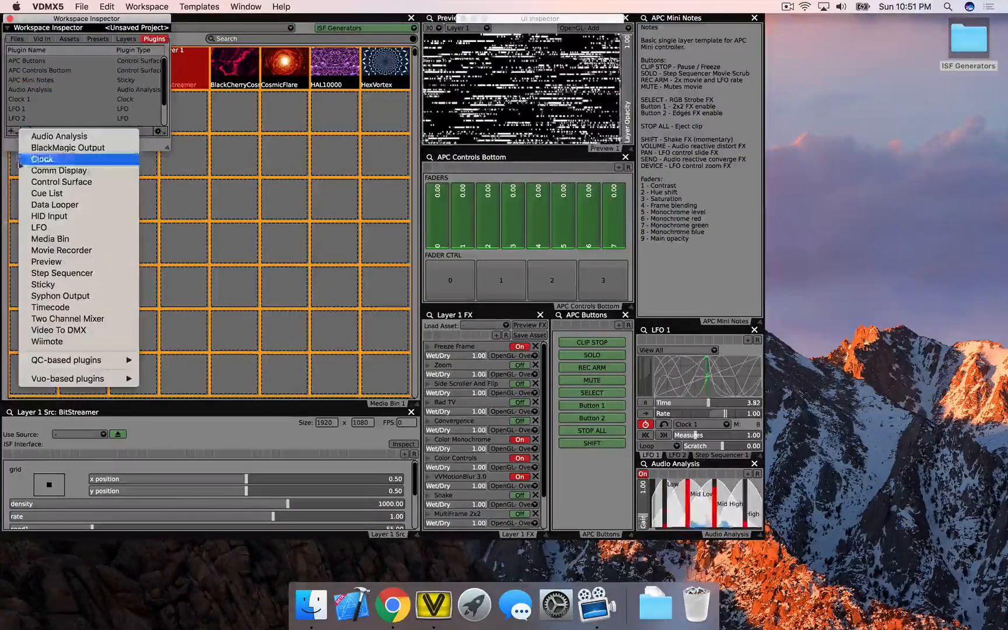
{"action": "left_click", "coordinate": [43, 296]}
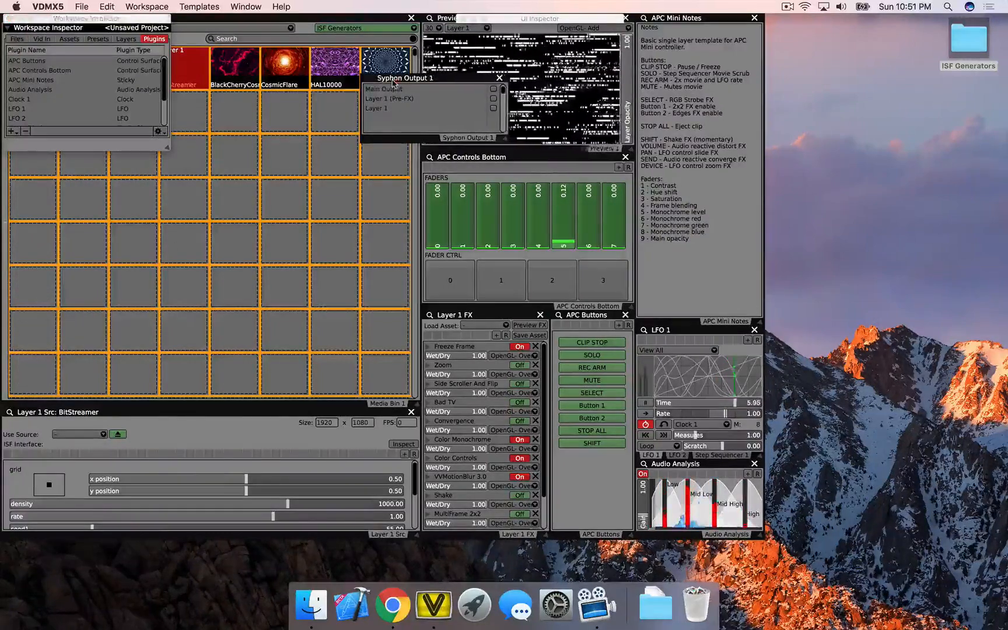
{"action": "left_click_drag", "start_coordinate": [394, 85], "coordinate": [799, 21]}
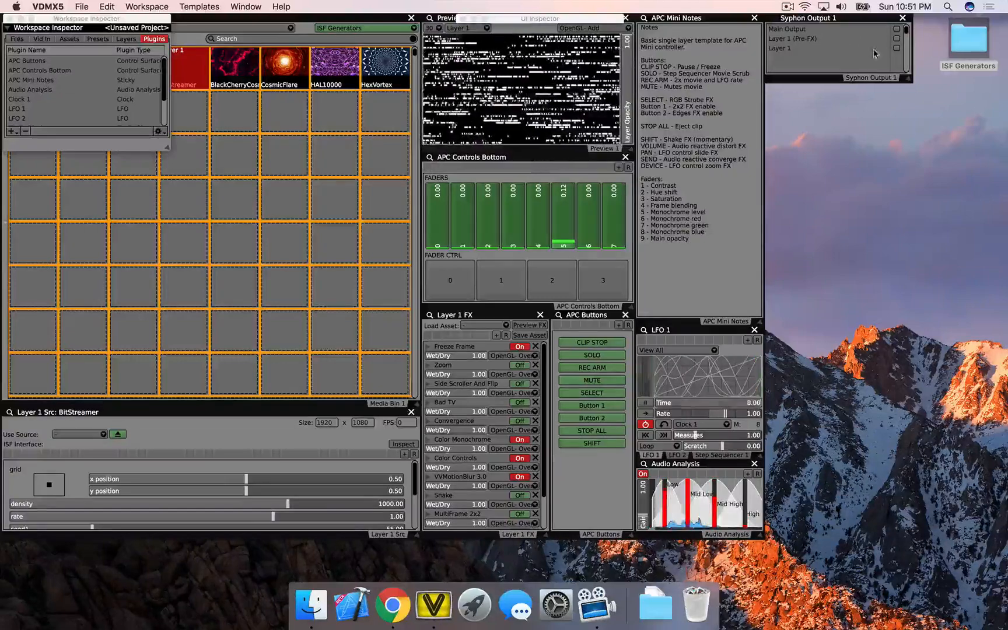
{"action": "left_click", "coordinate": [898, 30]}
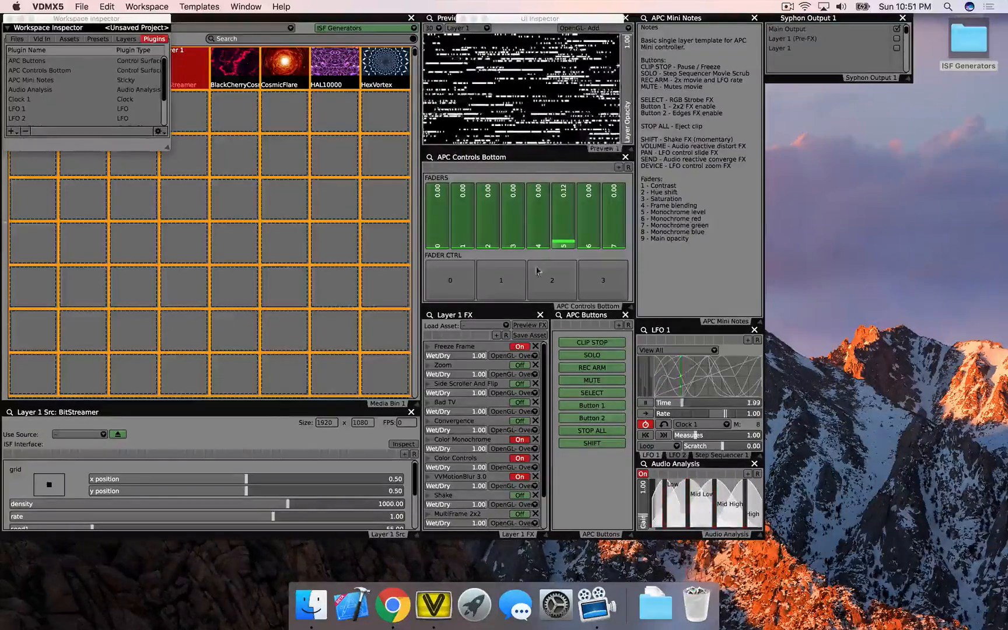
Switch to Chrome, read the Twitch help article How to Broadcast PC Games, and open the OBS Project website
{"action": "left_click", "coordinate": [393, 604]}
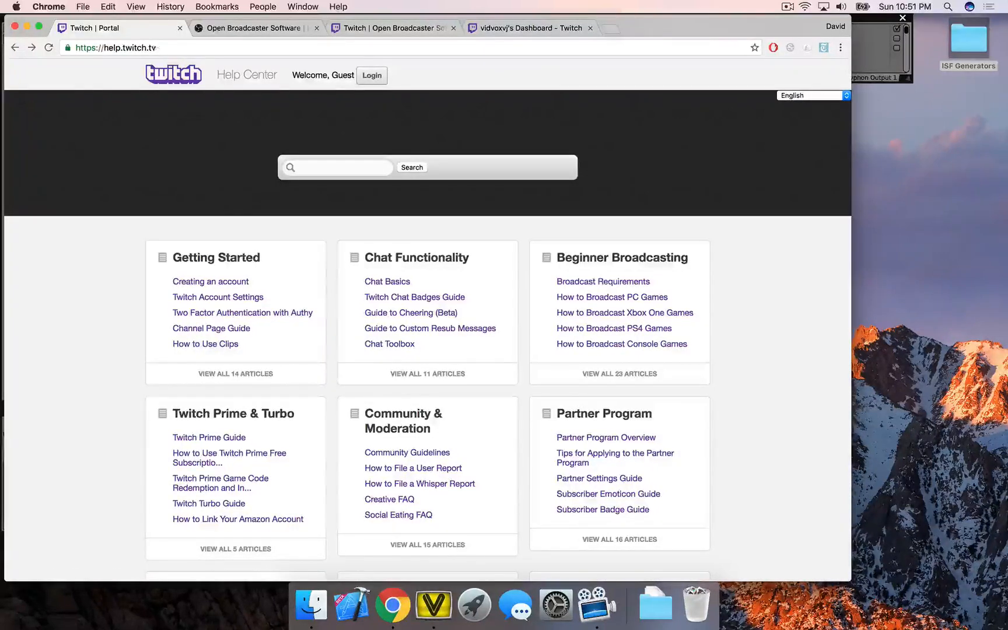
{"action": "left_click", "coordinate": [596, 298]}
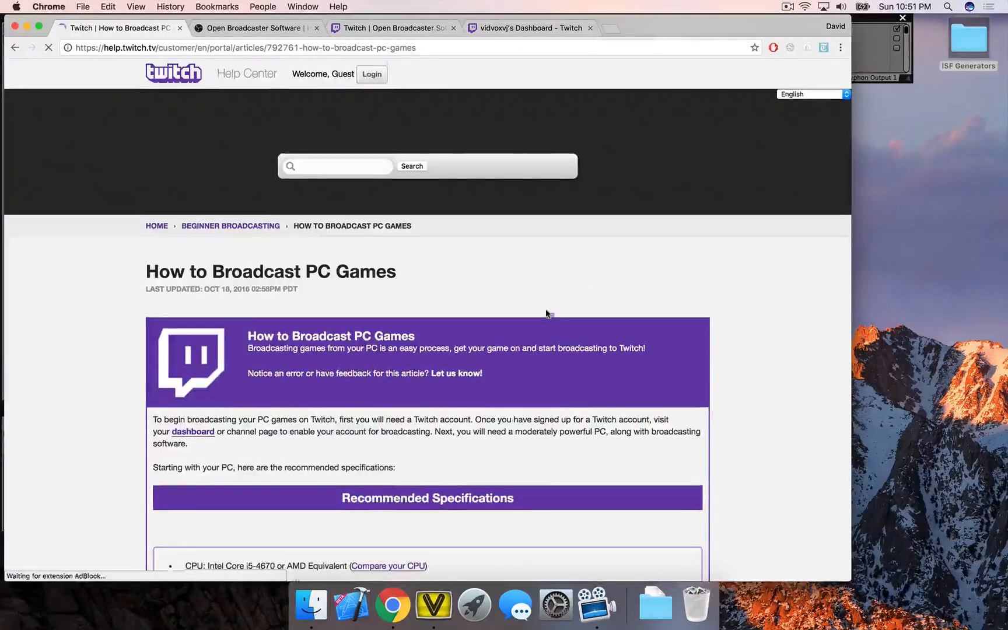
{"action": "scroll", "coordinate": [547, 314], "scroll_direction": "down", "scroll_amount": 3}
{"action": "scroll", "coordinate": [547, 314], "scroll_direction": "down", "scroll_amount": 7}
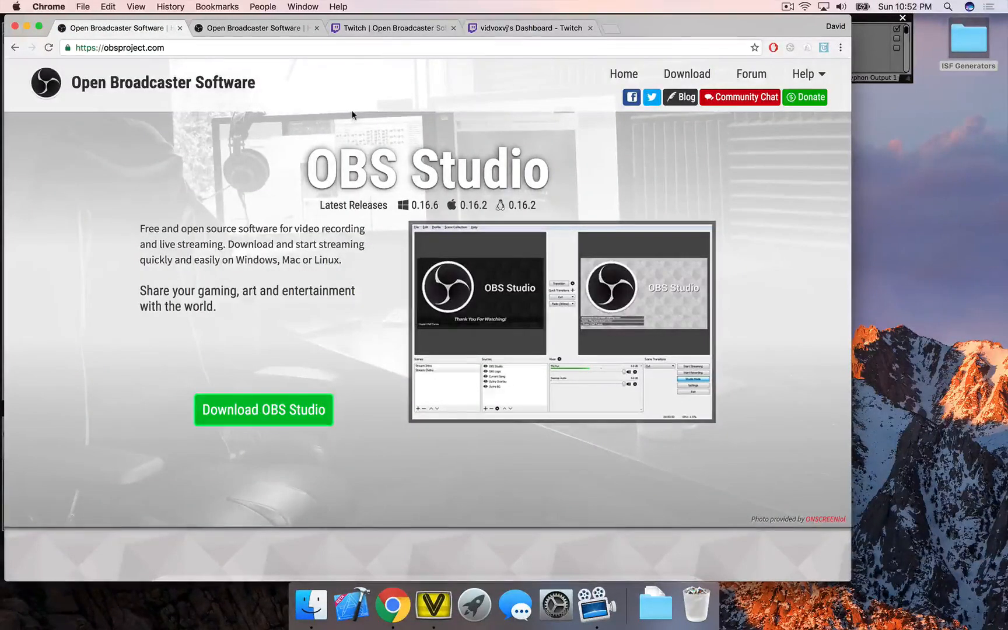
Examine the topics of the Open Broadcaster Software article in the Twitch Help Center
{"action": "left_click", "coordinate": [382, 28]}
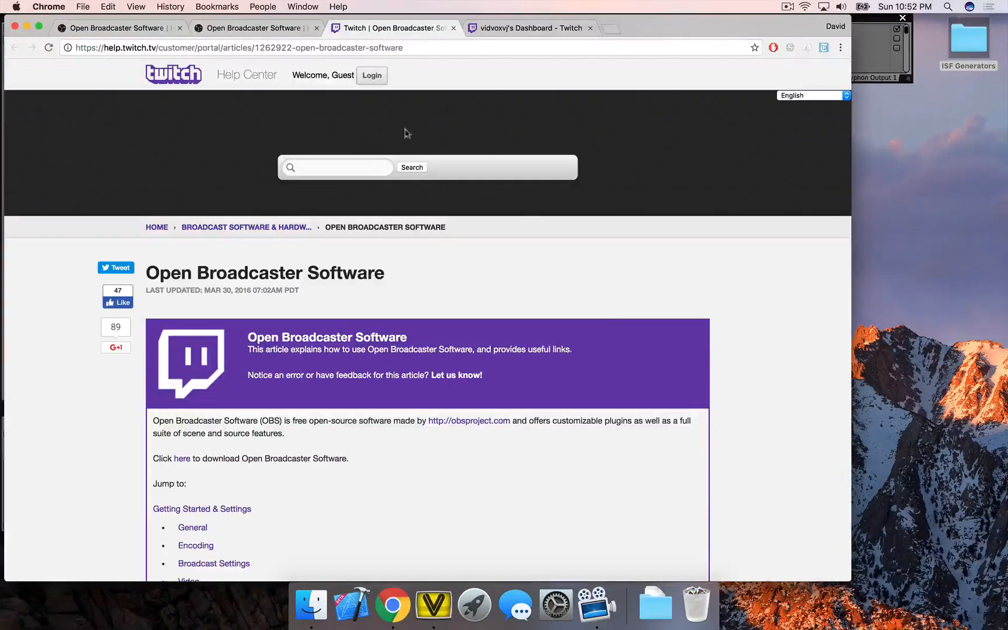
{"action": "scroll", "coordinate": [673, 377], "scroll_direction": "down", "scroll_amount": 5}
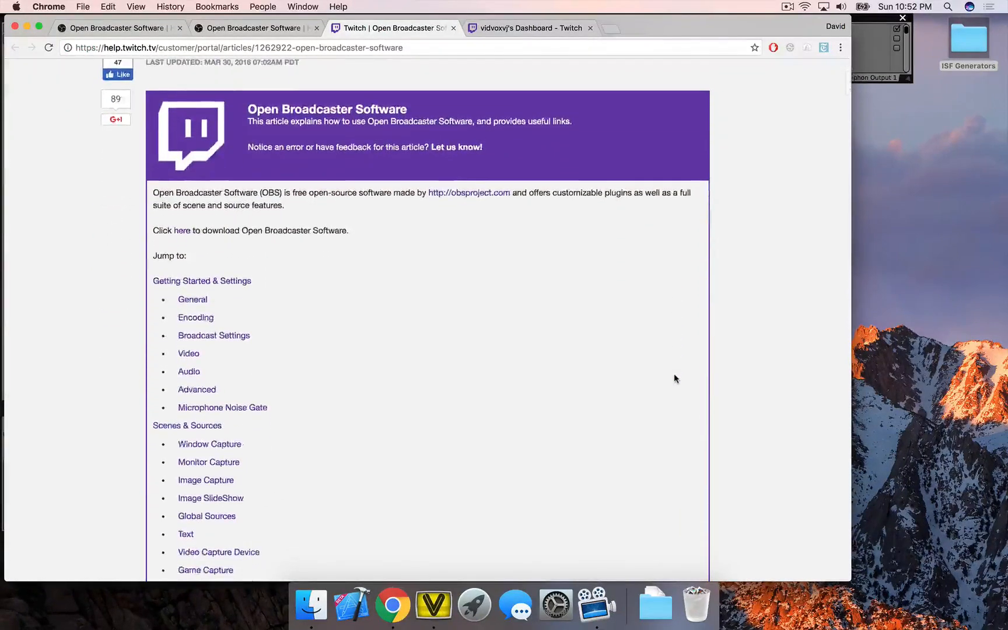
{"action": "scroll", "coordinate": [674, 378], "scroll_direction": "down", "scroll_amount": 2}
{"action": "scroll", "coordinate": [675, 378], "scroll_direction": "up", "scroll_amount": 7}
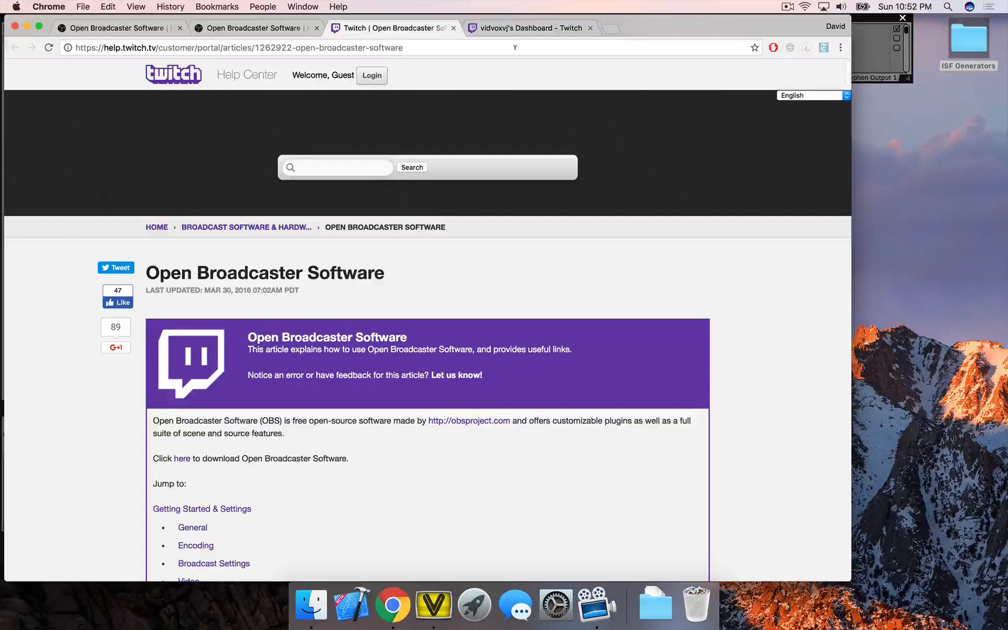
Open the Stream Key page of the Twitch channel dashboard without revealing the key, and hide Chrome
{"action": "left_click", "coordinate": [517, 28]}
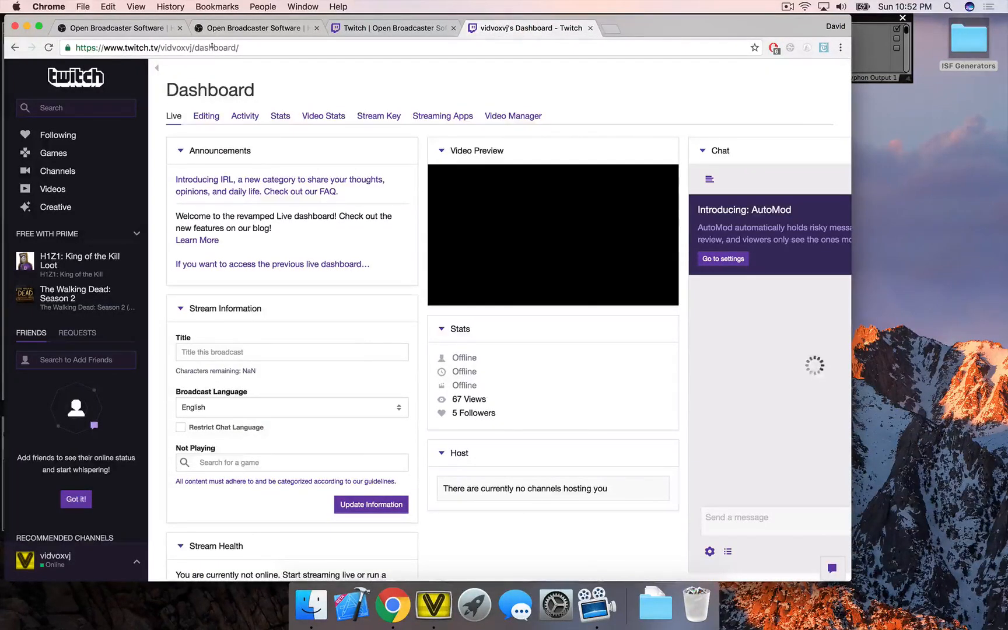
{"action": "left_click", "coordinate": [367, 116]}
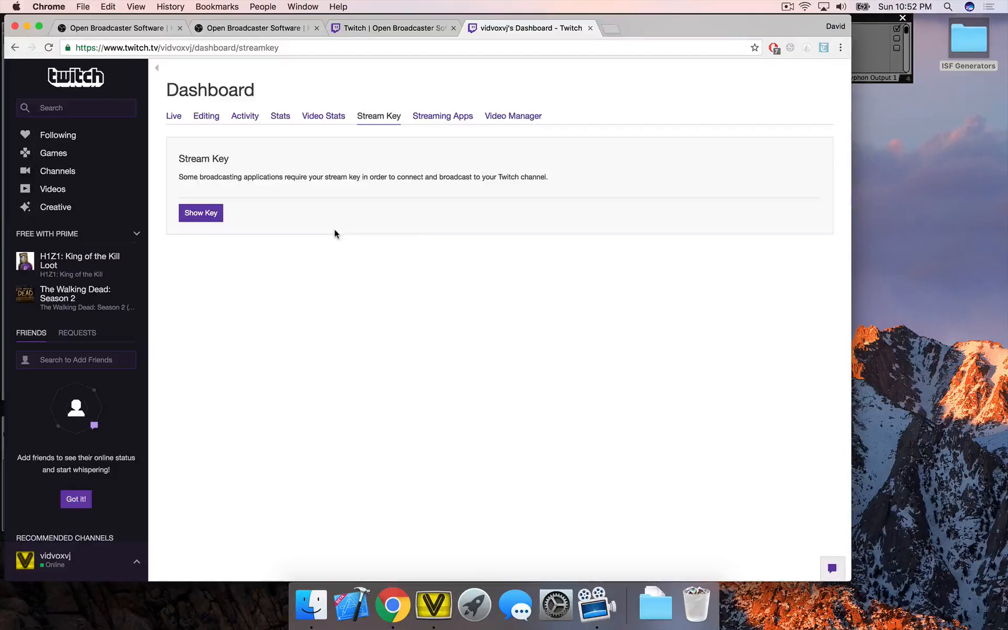
{"action": "key", "text": "super"}
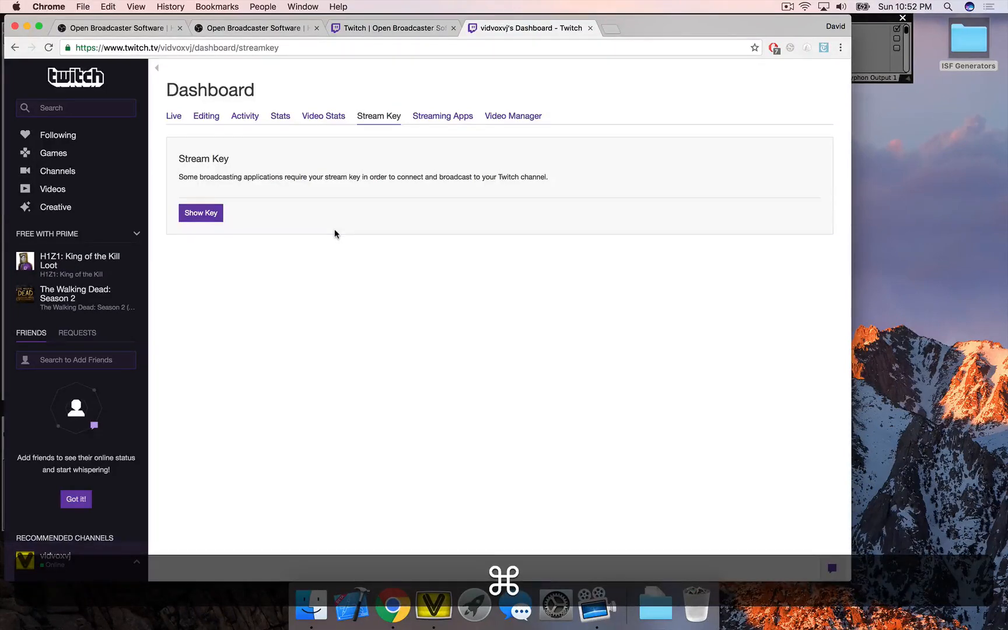
{"action": "key", "text": "super+h"}
Search the Mac for obs and launch OBS
{"action": "key", "text": "super+space"}
{"action": "type", "text": "o"}
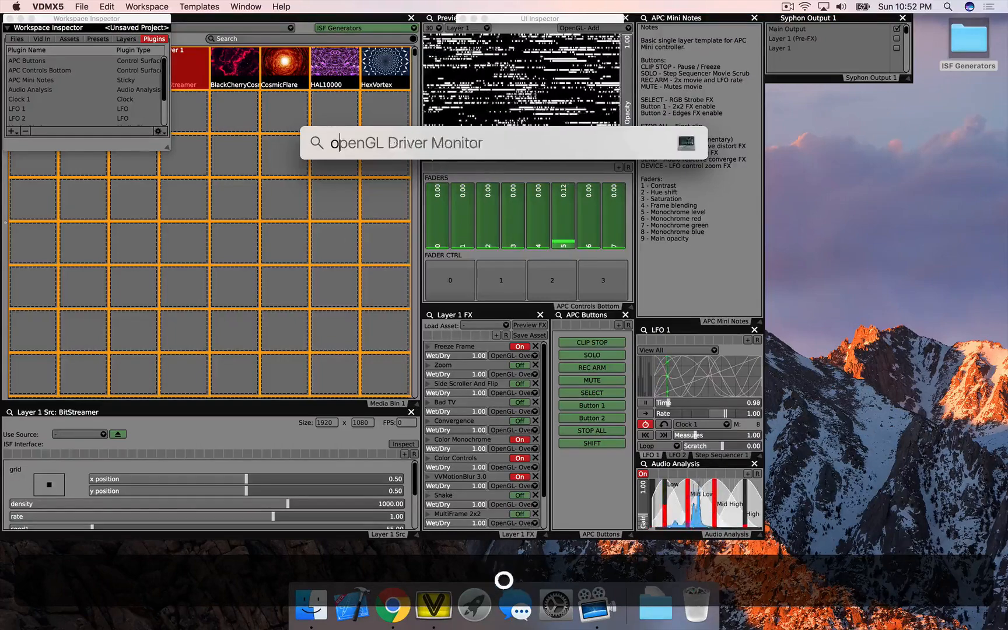
{"action": "type", "text": "bs"}
{"action": "key", "text": "Return"}
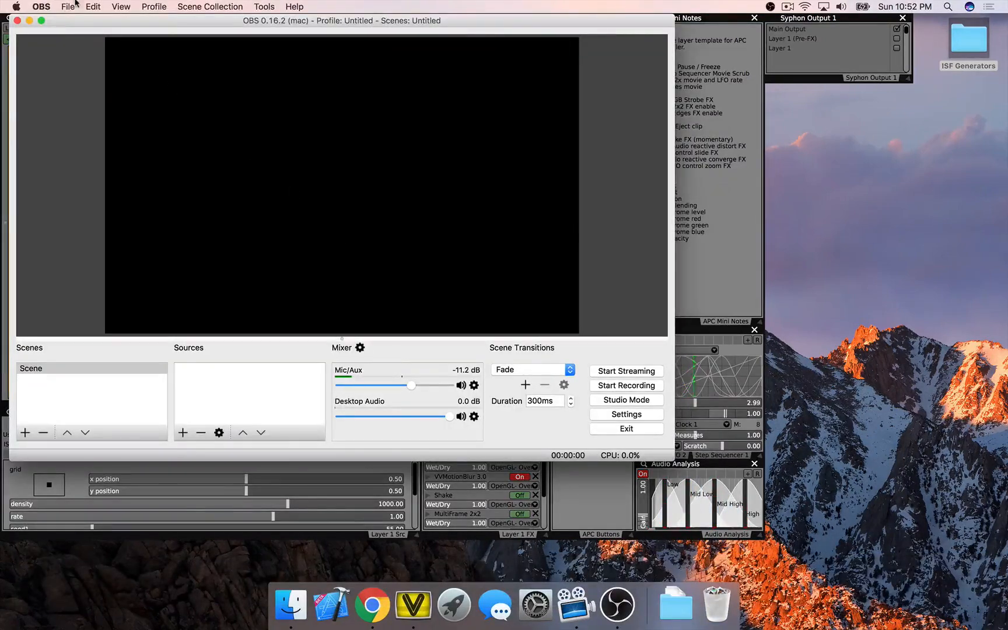
Review the Twitch service, server list and stream key field in the OBS Stream settings, and leave without applying changes
{"action": "left_click", "coordinate": [75, 5]}
{"action": "left_click", "coordinate": [42, 22]}
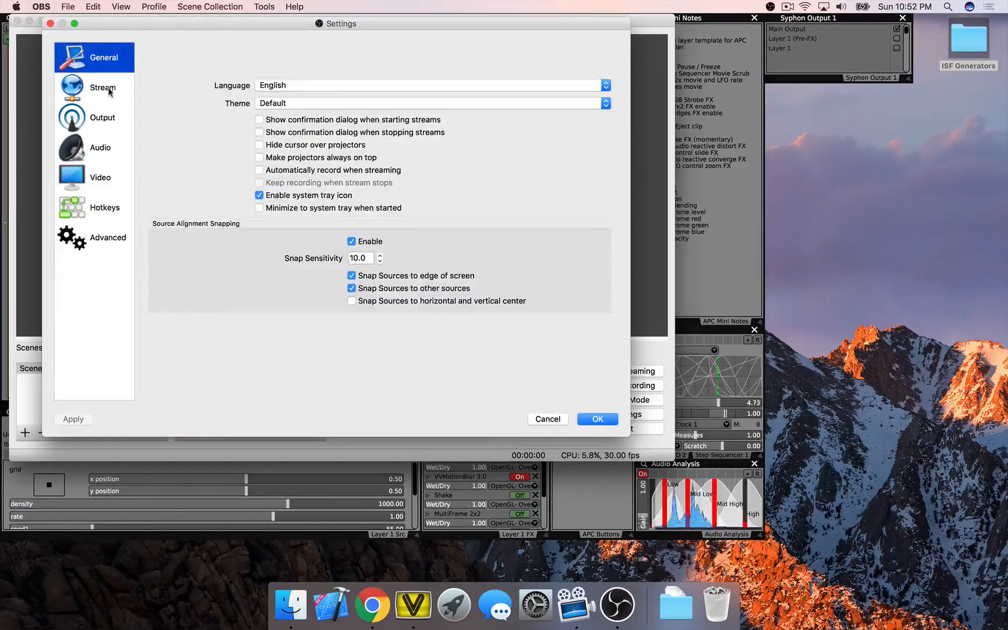
{"action": "left_click", "coordinate": [108, 89]}
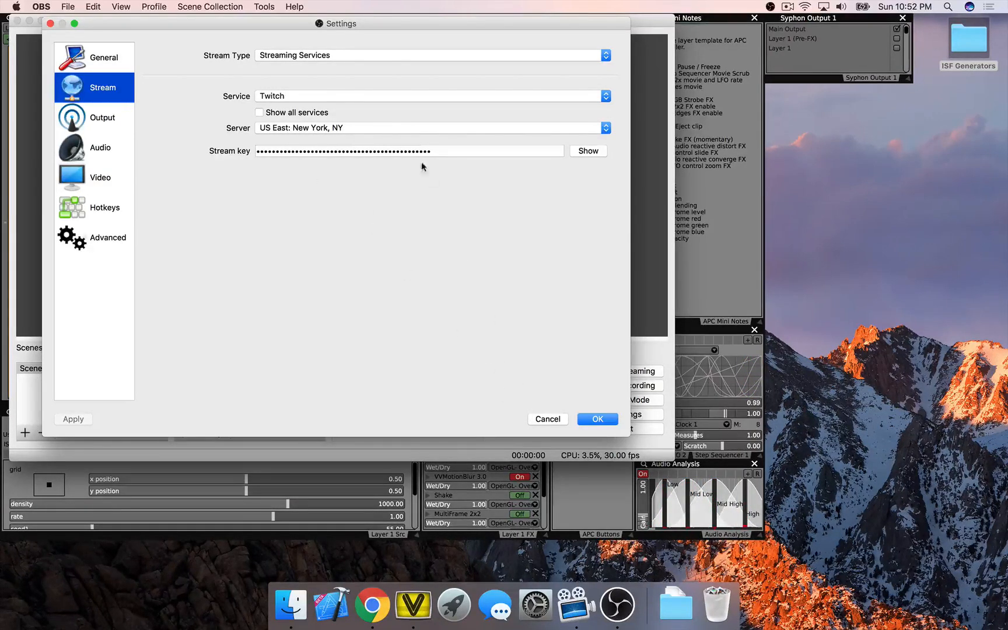
{"action": "left_click", "coordinate": [356, 127]}
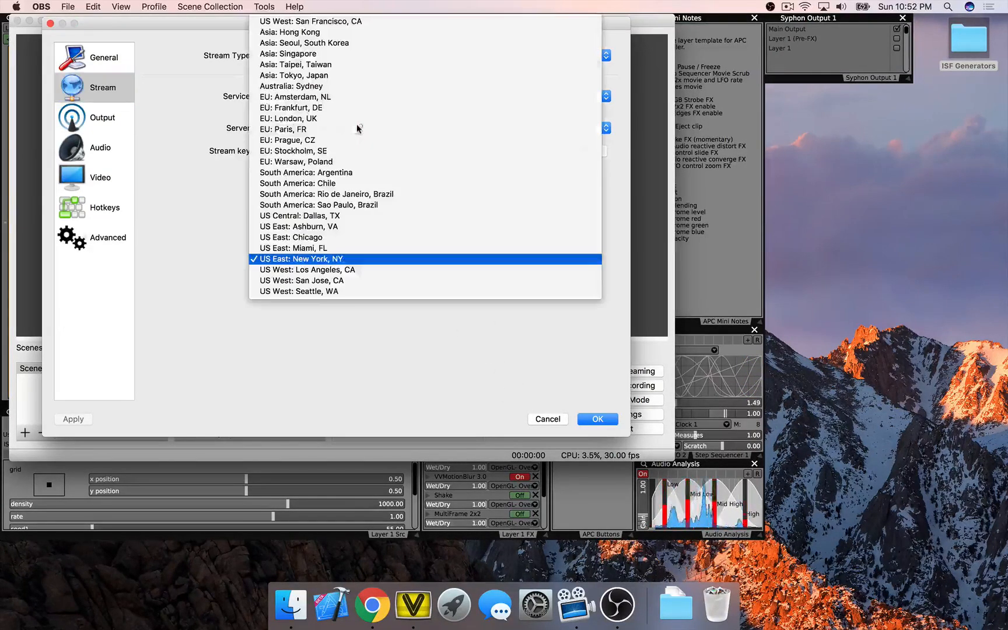
{"action": "left_click", "coordinate": [320, 258]}
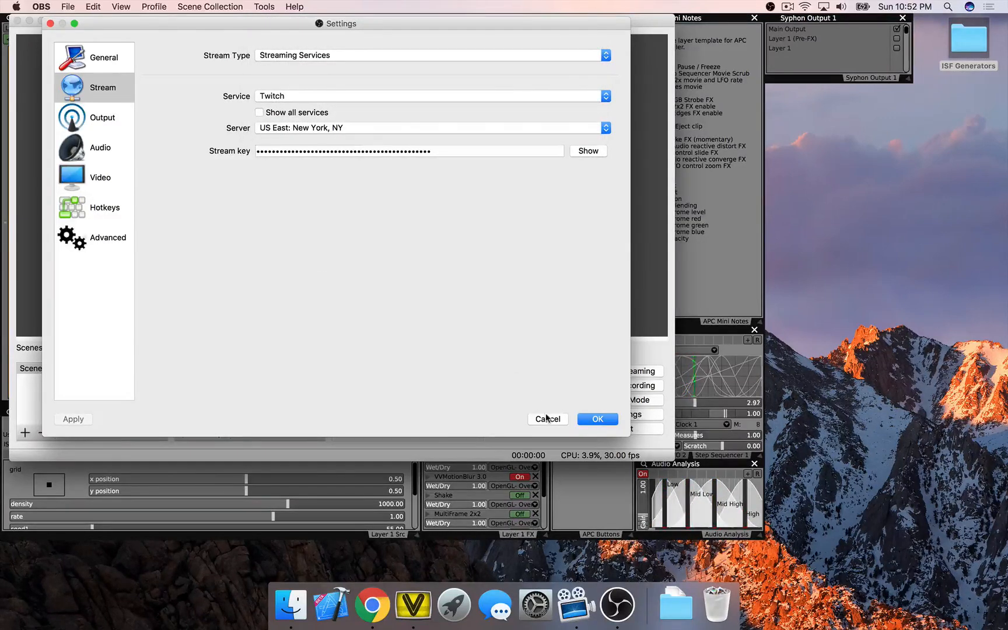
{"action": "left_click", "coordinate": [548, 420]}
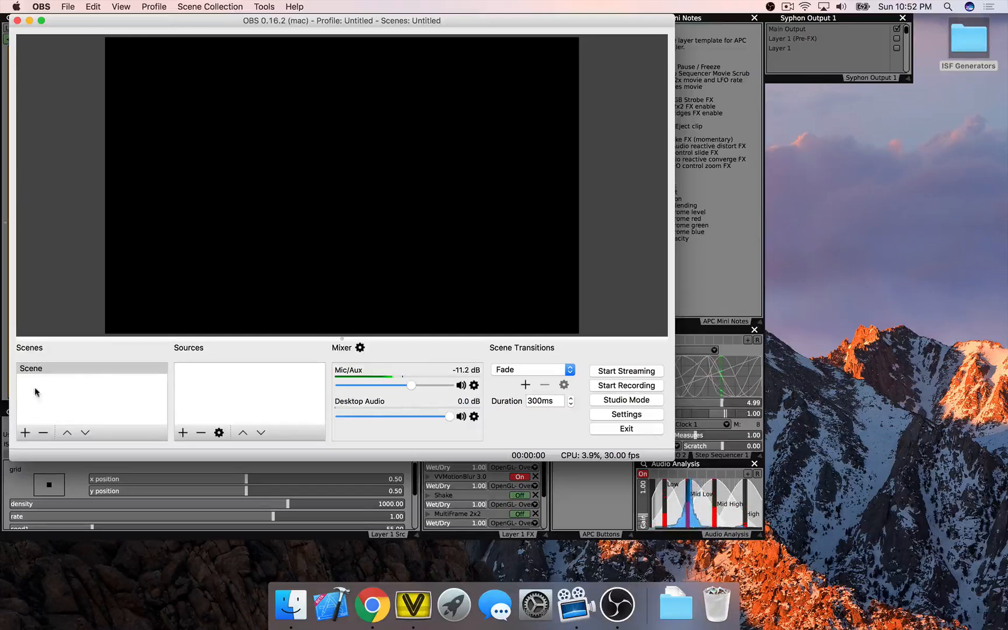
Add a new Game Capture (Syphon) source named VDMX Output (Syphon) to the scene
{"action": "left_click", "coordinate": [46, 369]}
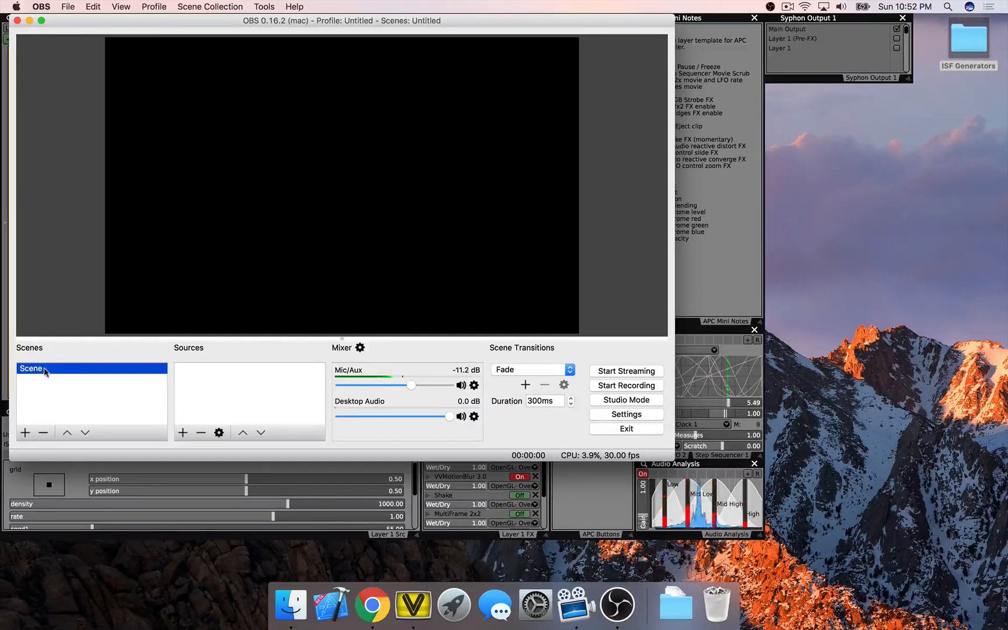
{"action": "left_click", "coordinate": [182, 433]}
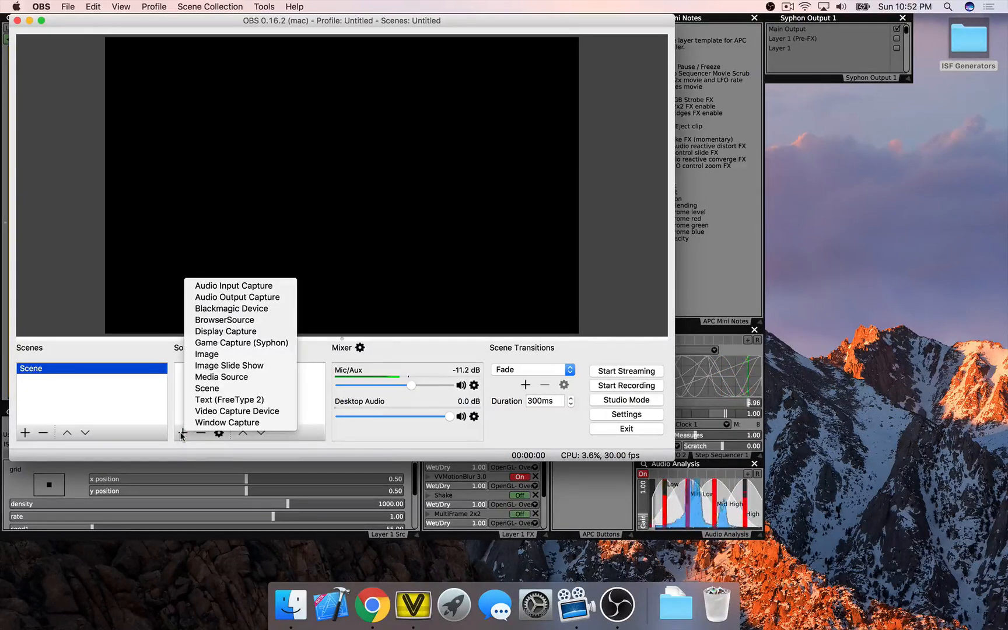
{"action": "left_click", "coordinate": [263, 343]}
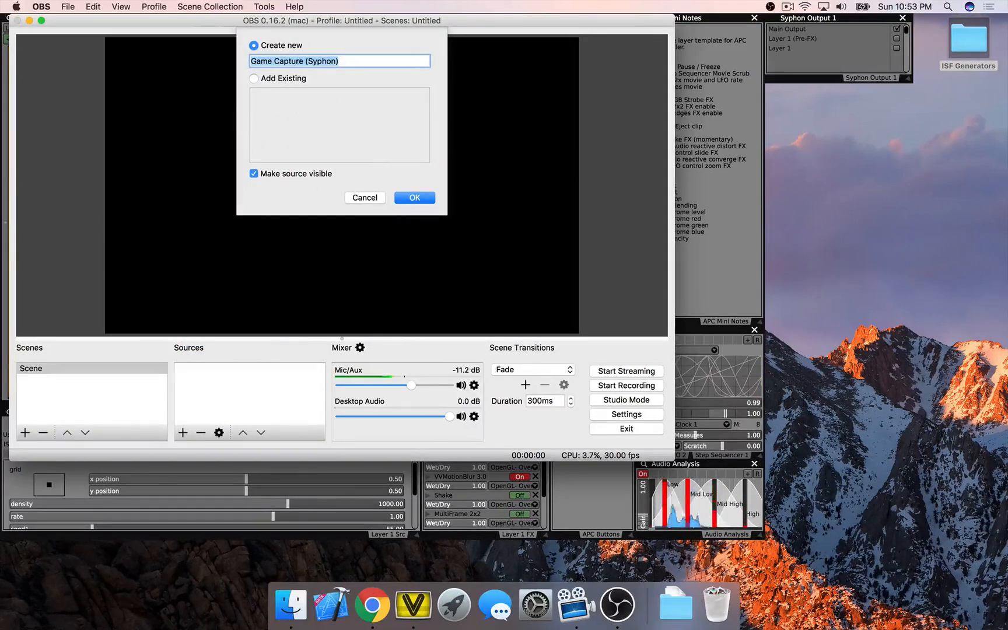
{"action": "left_click", "coordinate": [304, 60]}
{"action": "key", "text": "shift+Up"}
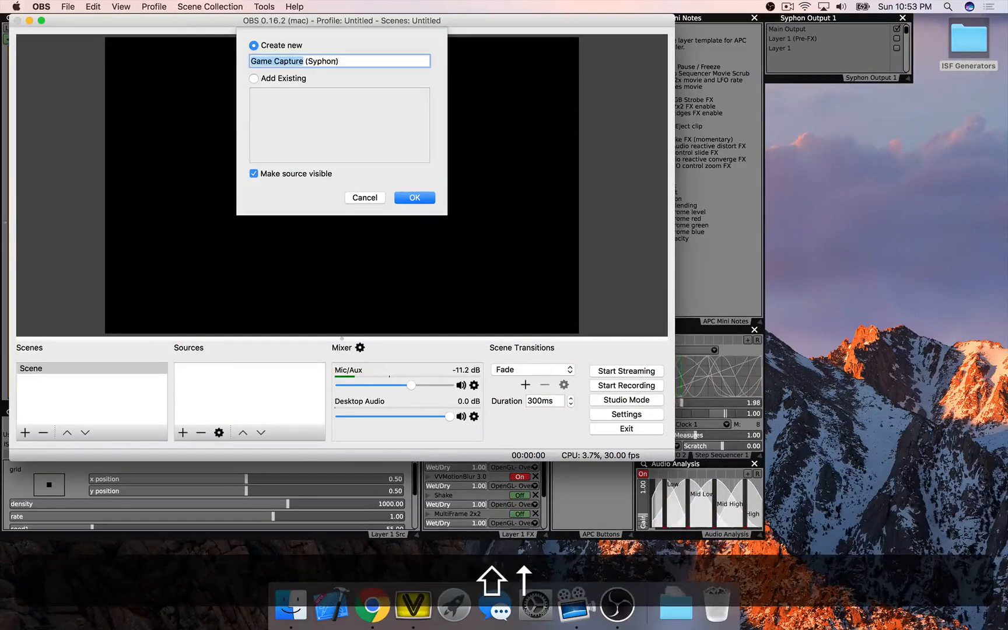
{"action": "type", "text": "VJ"}
{"action": "key", "text": "BackSpace"}
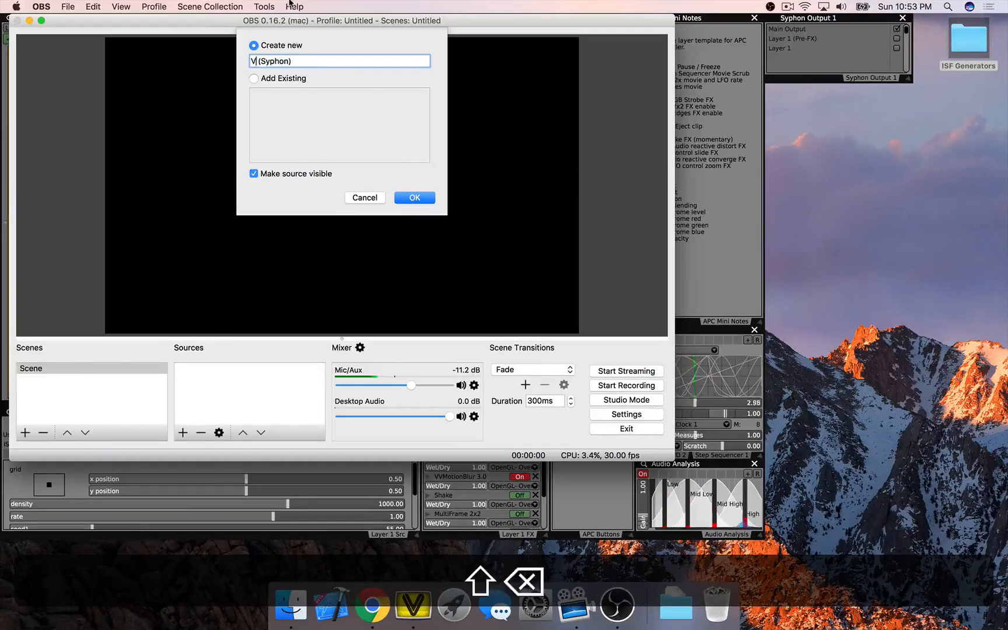
{"action": "type", "text": "DMX Ougpug"}
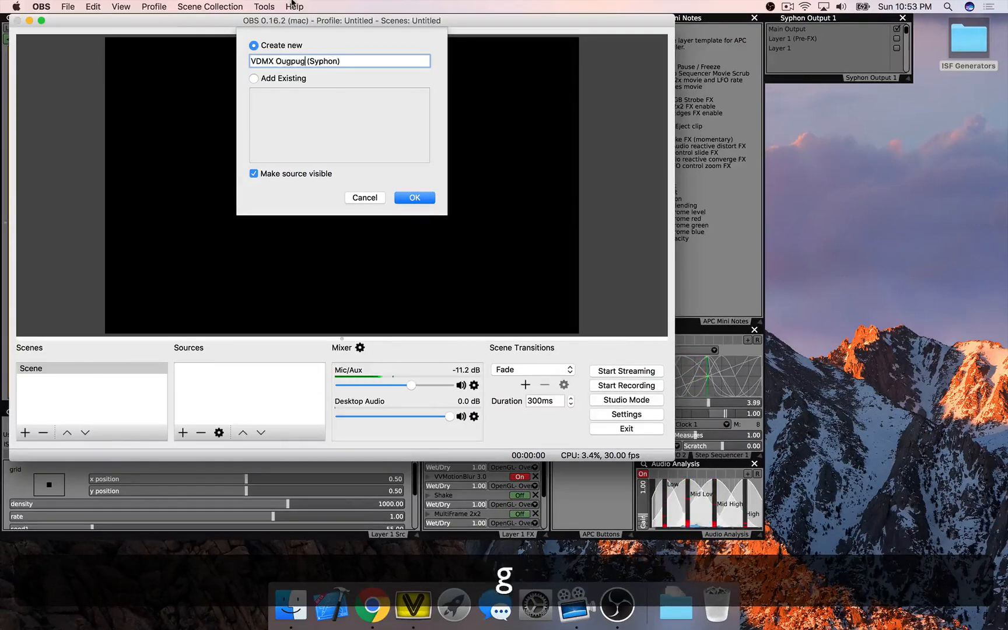
{"action": "key", "text": "BackSpace"}
{"action": "key", "text": "BackSpace"}
{"action": "key", "text": "BackSpace"}
{"action": "key", "text": "BackSpace"}
{"action": "key", "text": "BackSpace"}
{"action": "type", "text": "utput"}
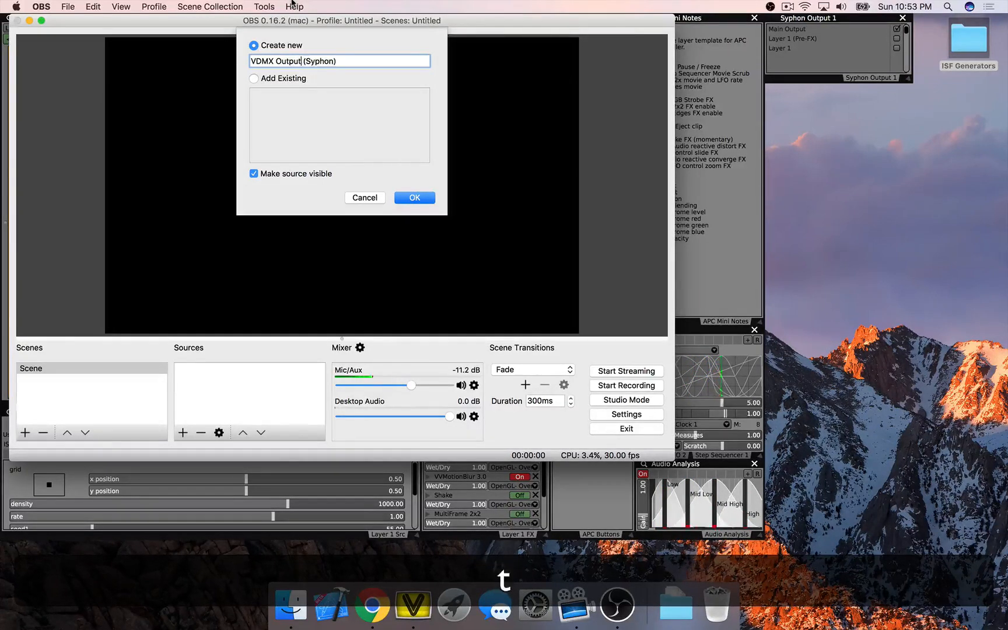
{"action": "left_click", "coordinate": [412, 198]}
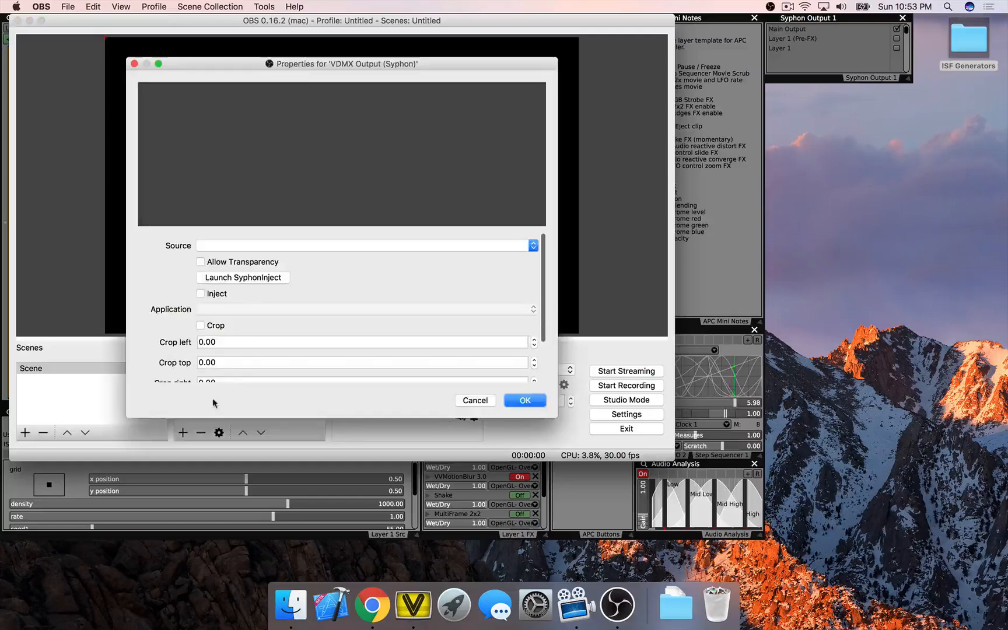
Set the capture's source to [VDMX5] Main Output and enlarge its image to cover the whole canvas
{"action": "left_click", "coordinate": [201, 246]}
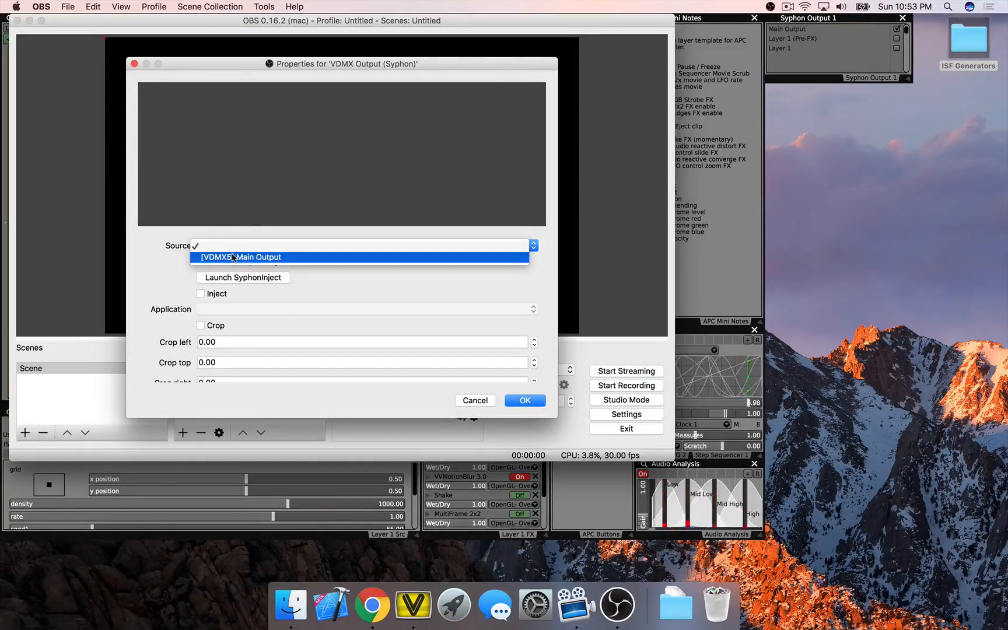
{"action": "left_click", "coordinate": [237, 258]}
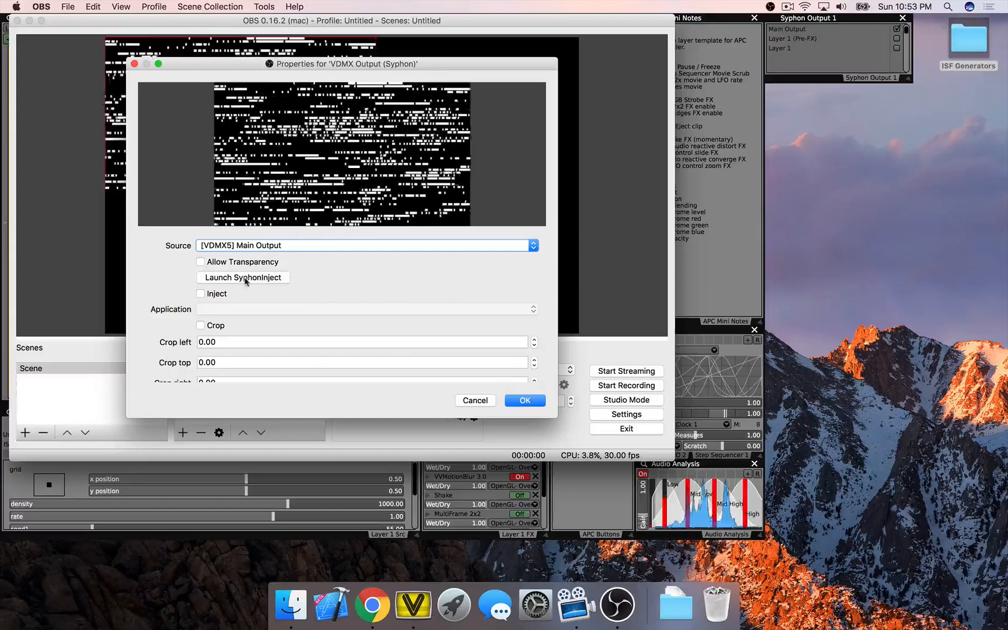
{"action": "left_click", "coordinate": [516, 402]}
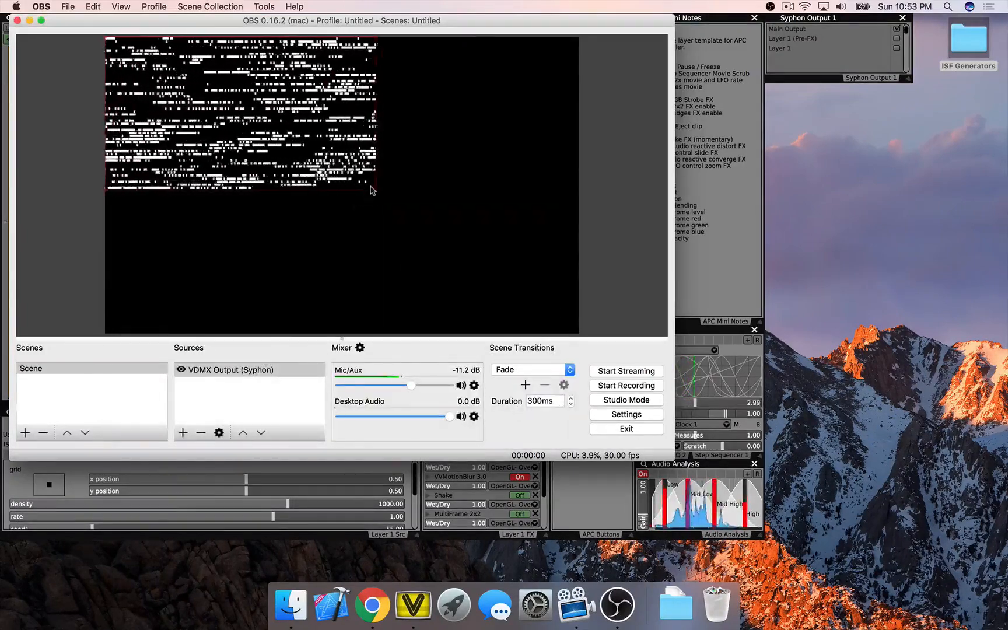
{"action": "left_click_drag", "start_coordinate": [373, 192], "coordinate": [549, 335]}
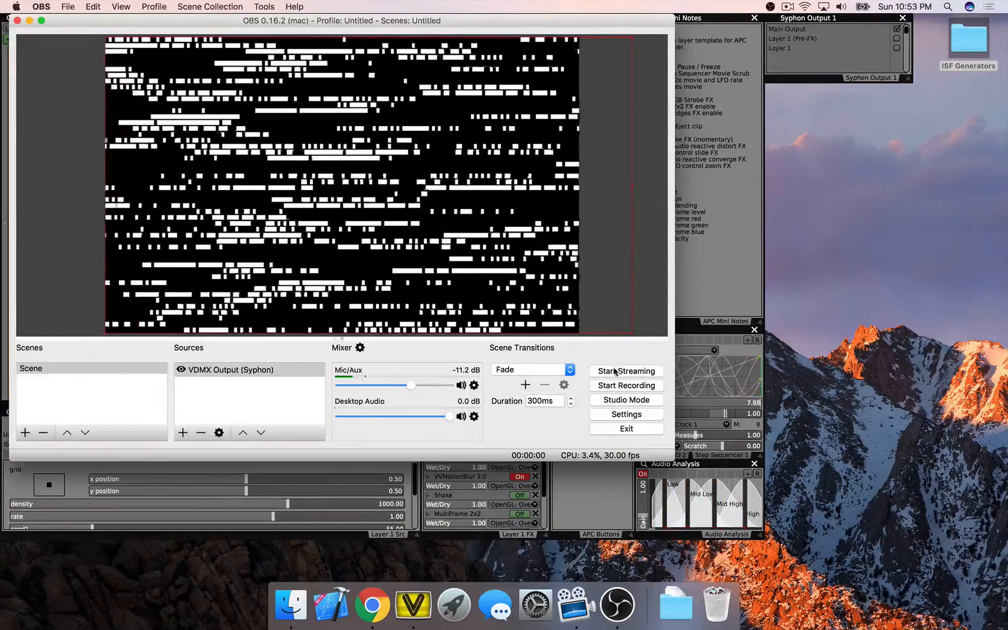
Start streaming and play the video preview on the Live page of the Twitch dashboard in Chrome
{"action": "left_click", "coordinate": [614, 372]}
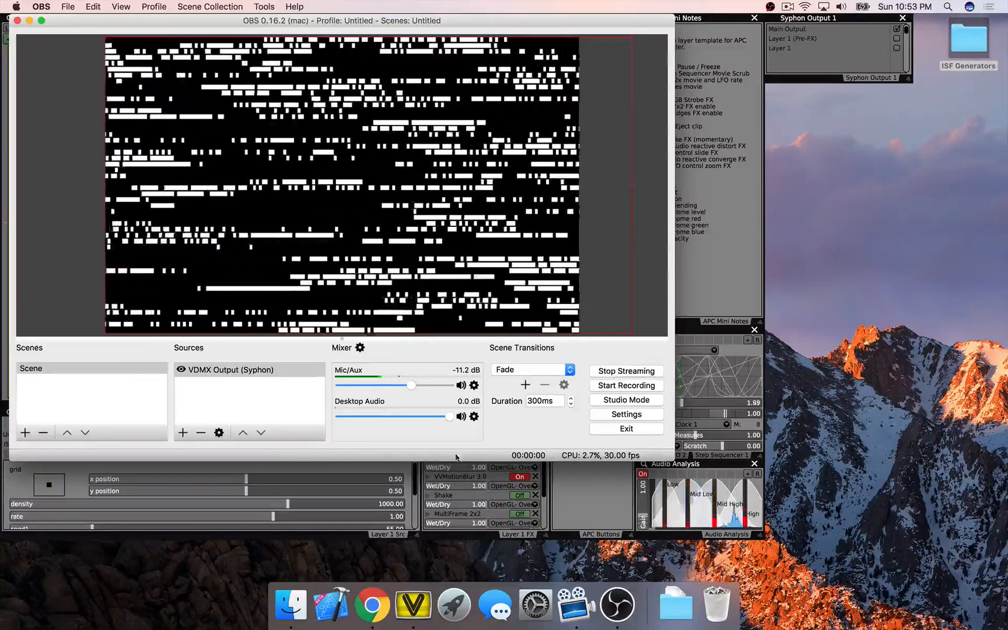
{"action": "left_click", "coordinate": [373, 605]}
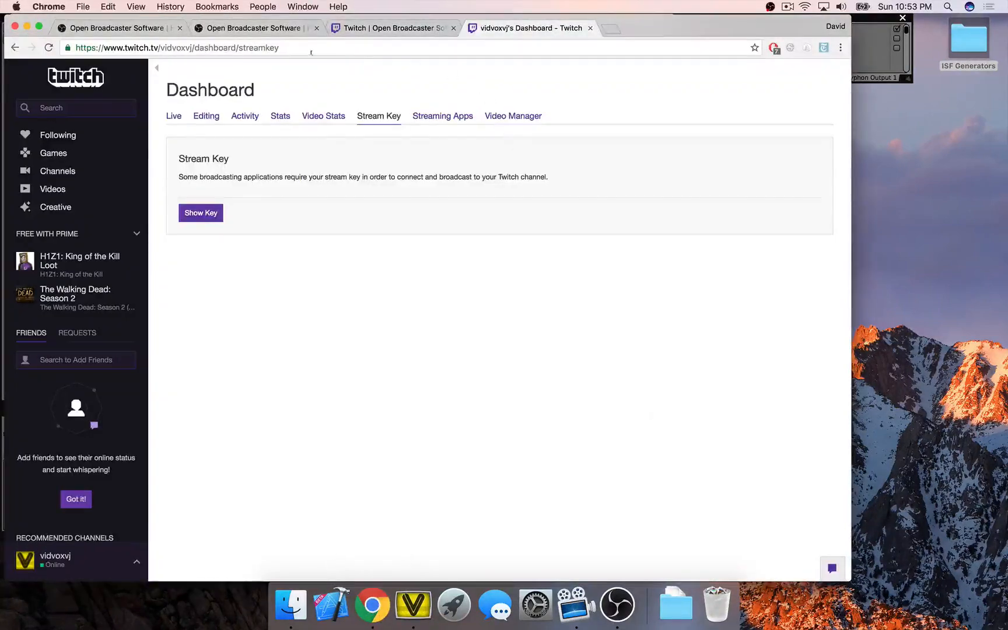
{"action": "left_click", "coordinate": [250, 29]}
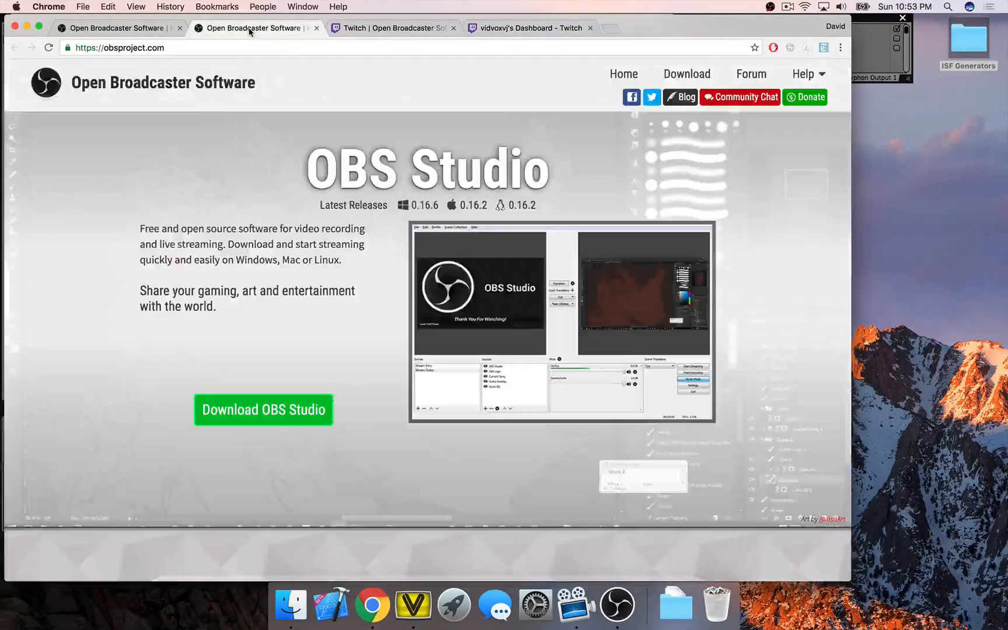
{"action": "left_click", "coordinate": [499, 29]}
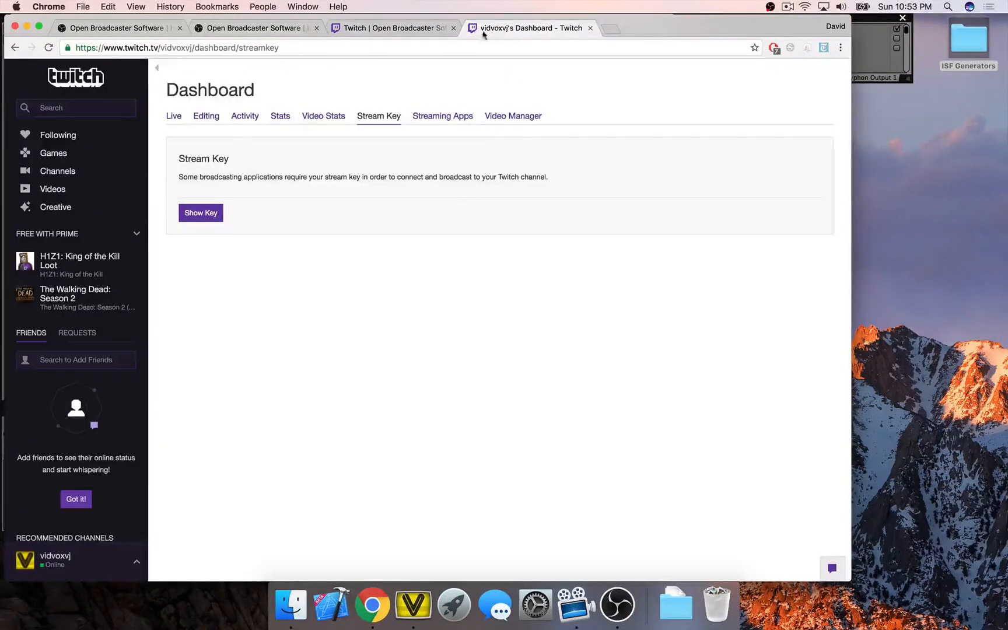
{"action": "left_click", "coordinate": [173, 118]}
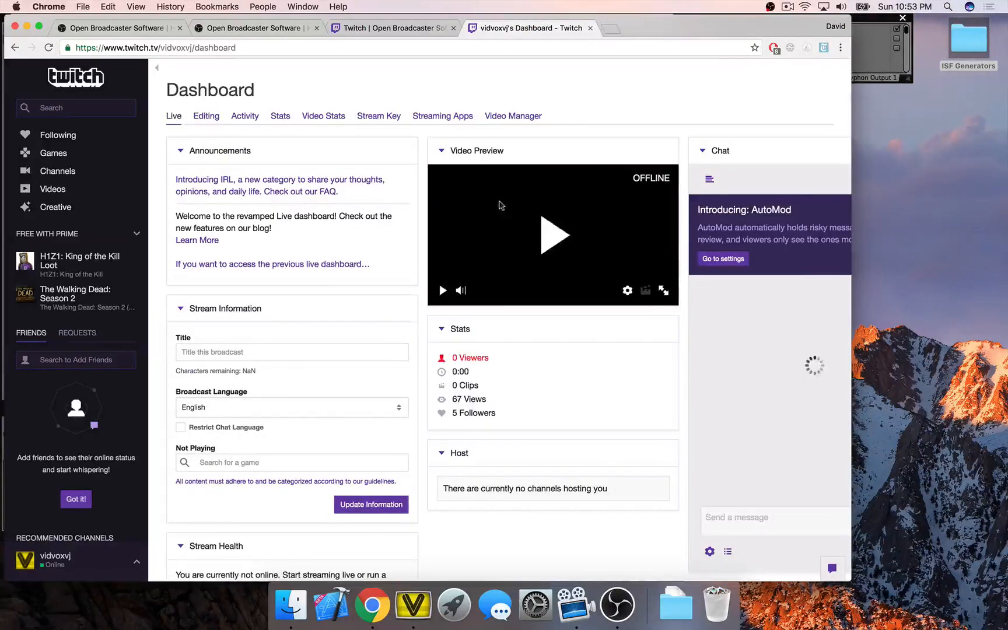
{"action": "left_click", "coordinate": [543, 231]}
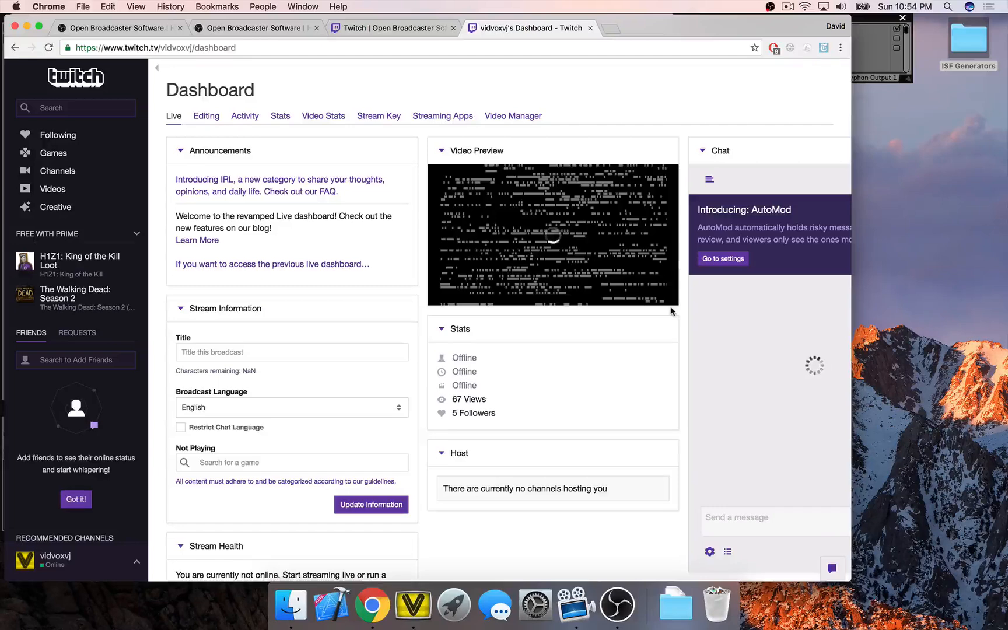
Open the twitch.tv/vidvoxvj channel page in a new tab and close the dashboard tab
{"action": "key", "text": "super+t"}
{"action": "type", "text": "tw"}
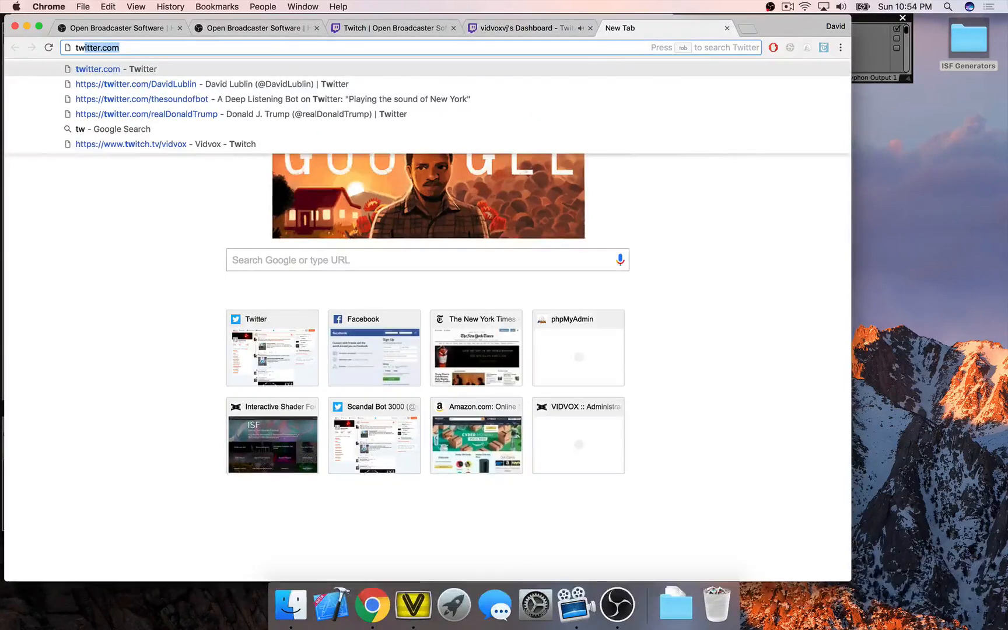
{"action": "type", "text": "itch"}
{"action": "key", "text": "Right"}
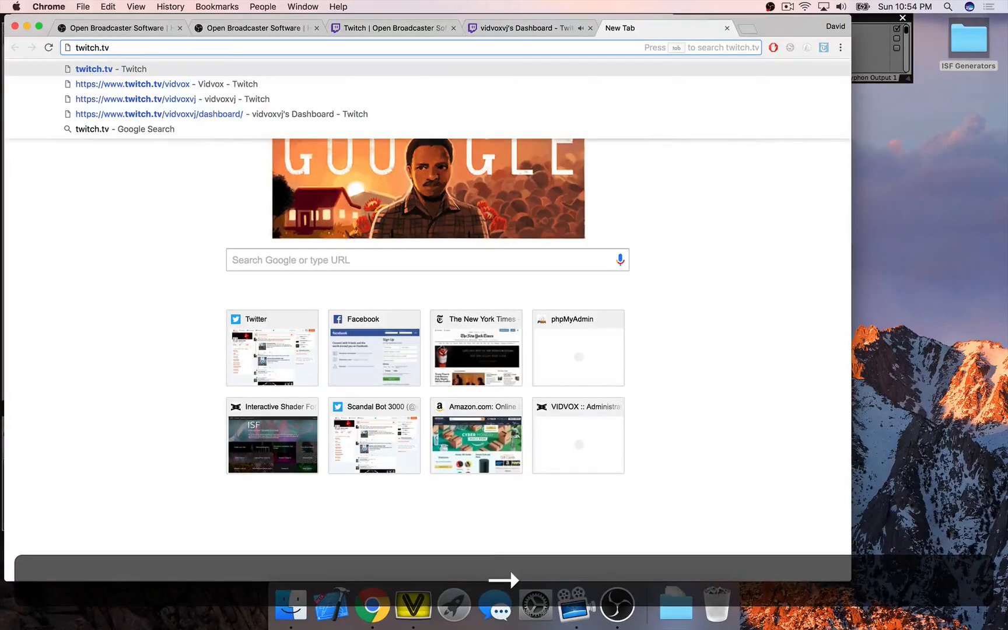
{"action": "key", "text": "Down"}
{"action": "key", "text": "Down"}
{"action": "key", "text": "Return"}
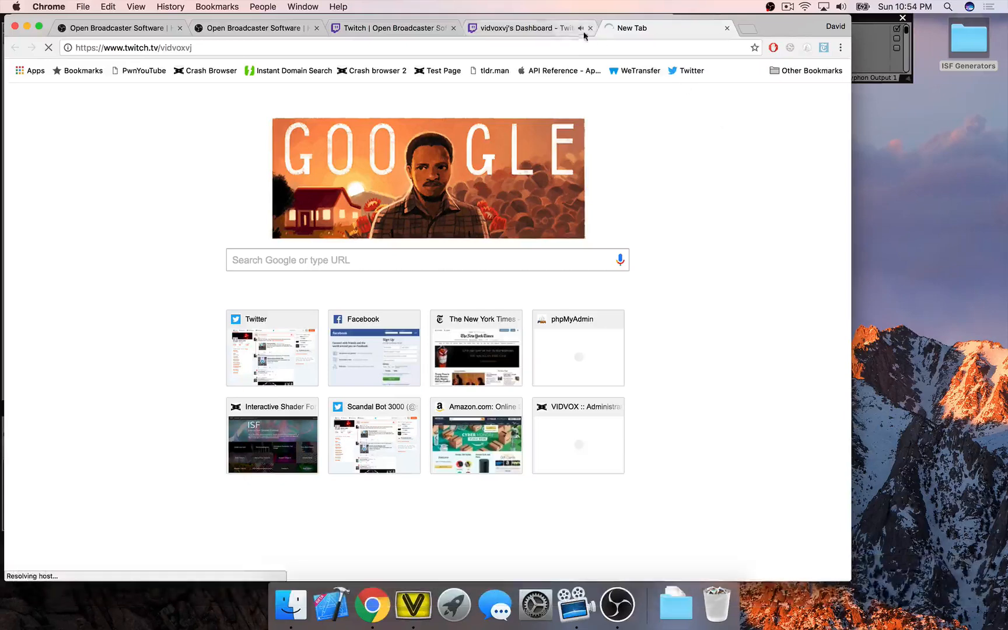
{"action": "left_click", "coordinate": [590, 28]}
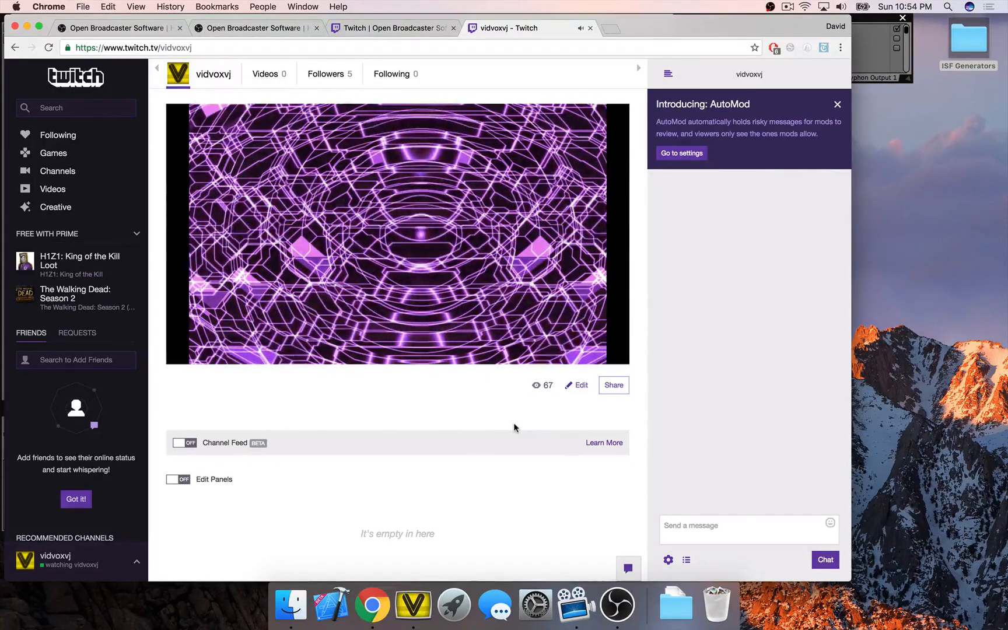
Adjust the Mac's sound volume during the live stream, and close the channel page and hide Chrome
{"action": "key", "text": "XF86AudioLowerVolume"}
{"action": "key", "text": "XF86AudioRaiseVolume"}
{"action": "key", "text": "XF86AudioRaiseVolume"}
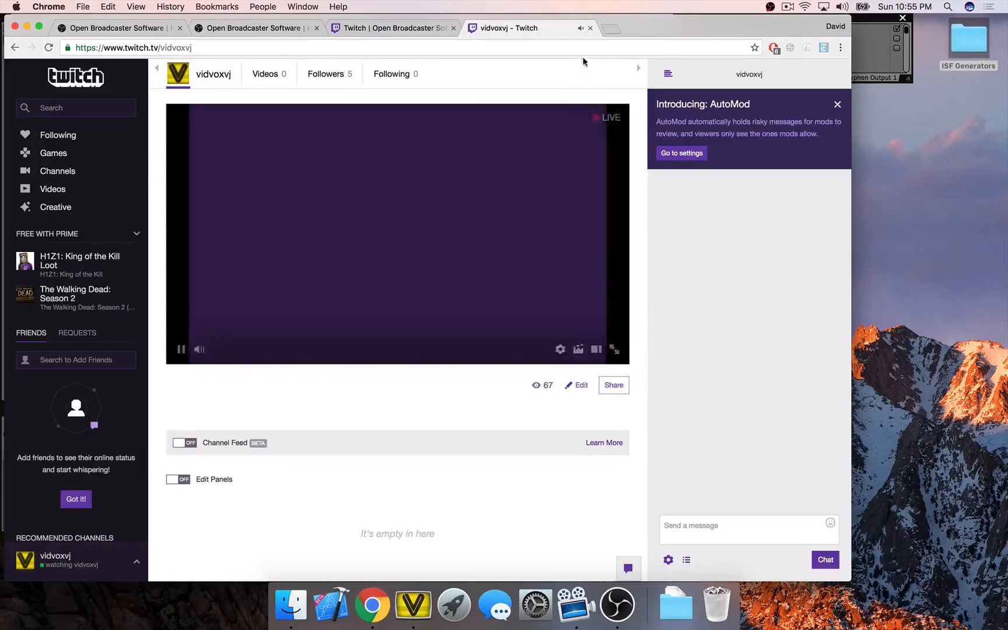
{"action": "left_click", "coordinate": [591, 28]}
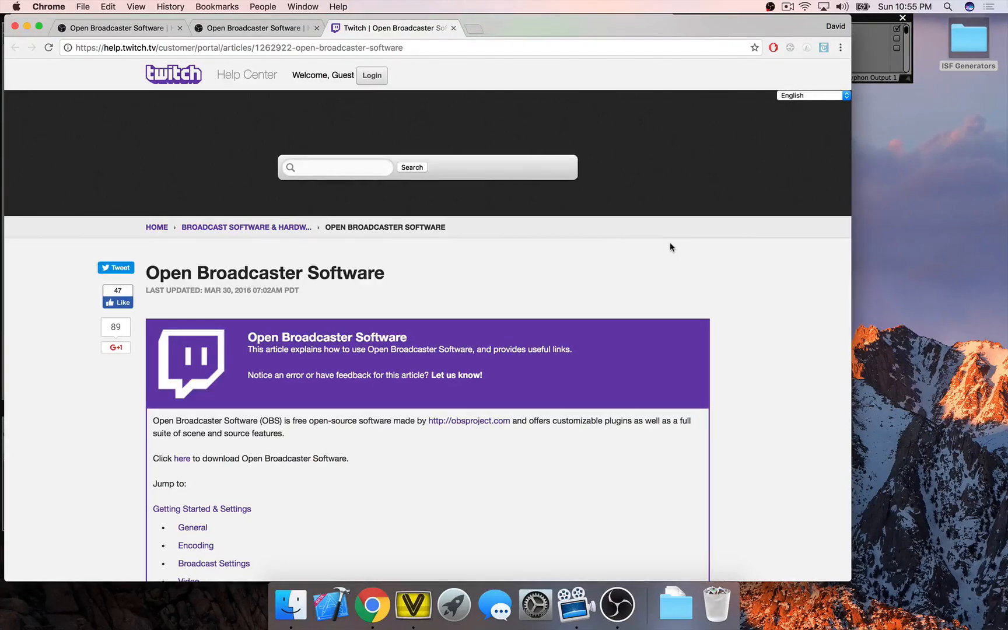
{"action": "key", "text": "super+h"}
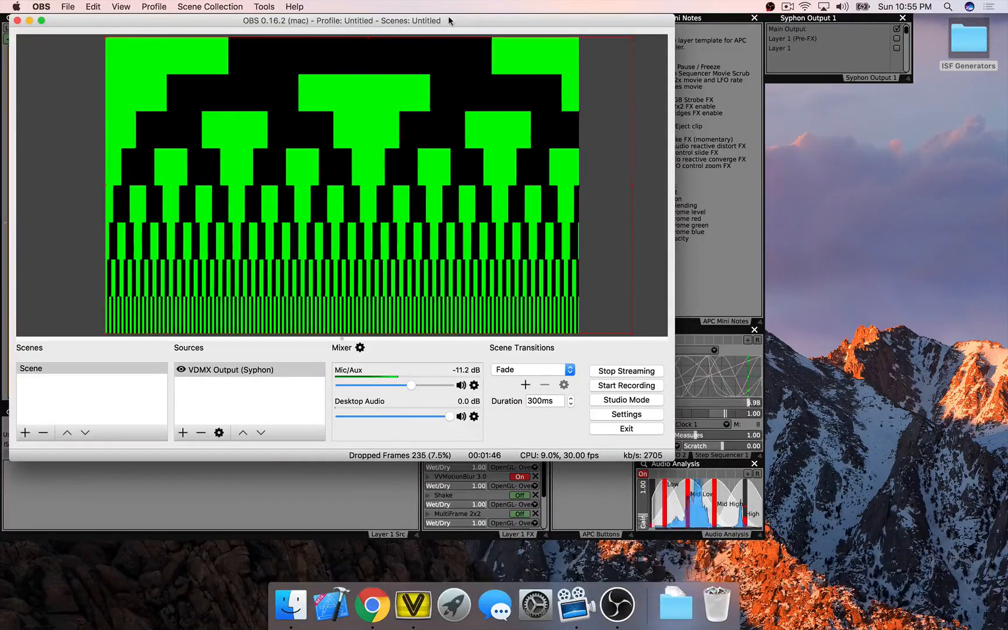
Move the OBS window aside, hide OBS to return to VDMX5, and open OBS's quick streaming options
{"action": "left_click_drag", "start_coordinate": [449, 21], "coordinate": [472, 15]}
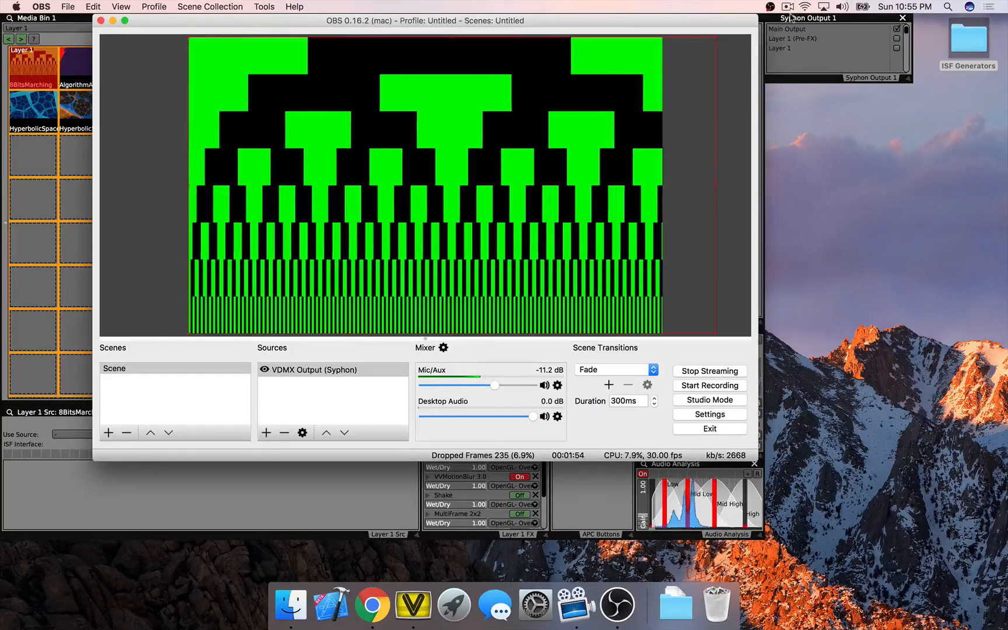
{"action": "left_click_drag", "start_coordinate": [792, 17], "coordinate": [795, 8]}
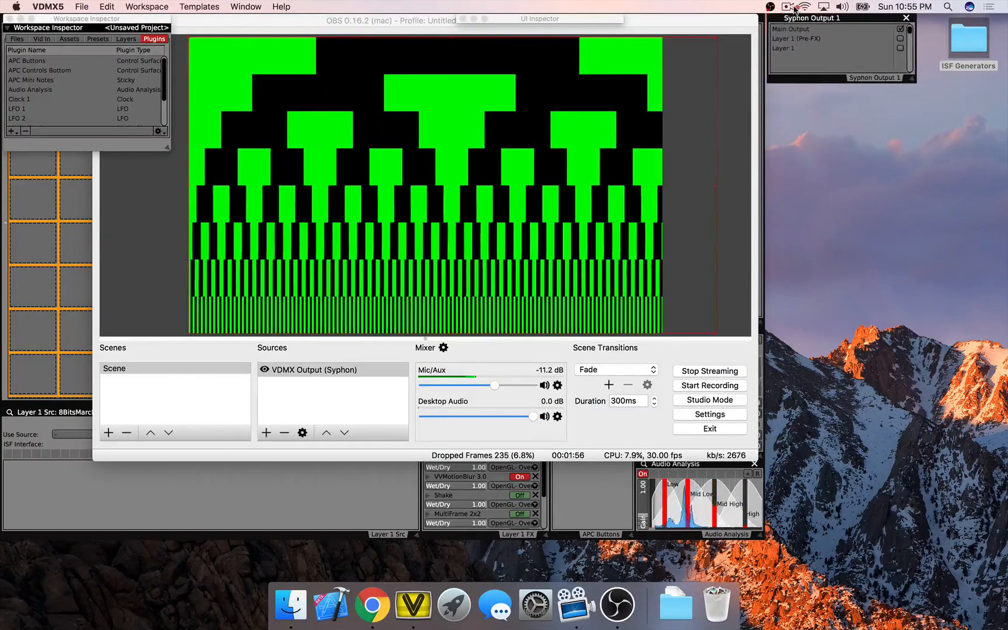
{"action": "left_click", "coordinate": [662, 26]}
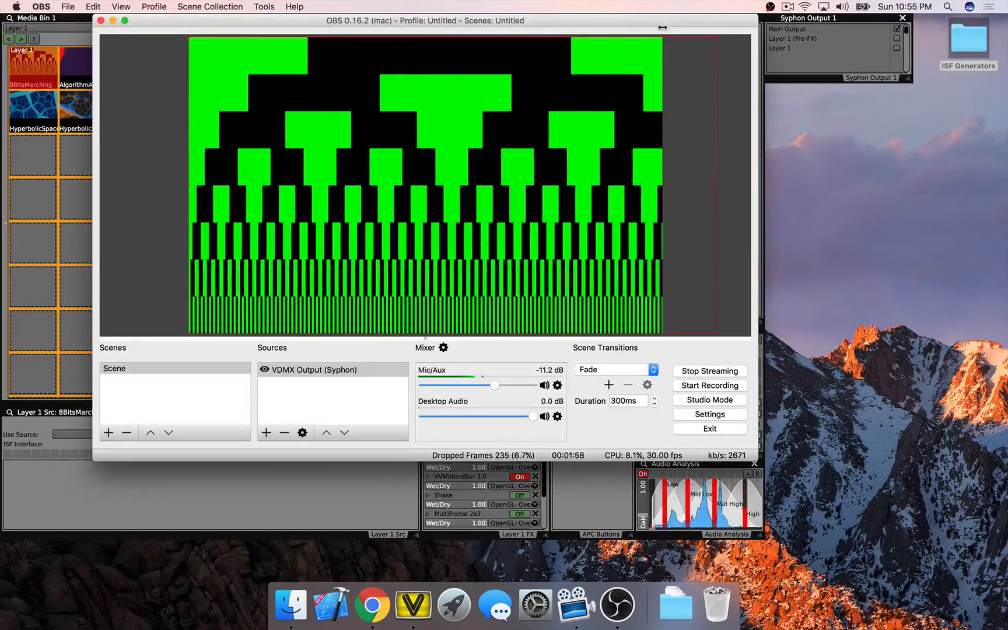
{"action": "key", "text": "super+h"}
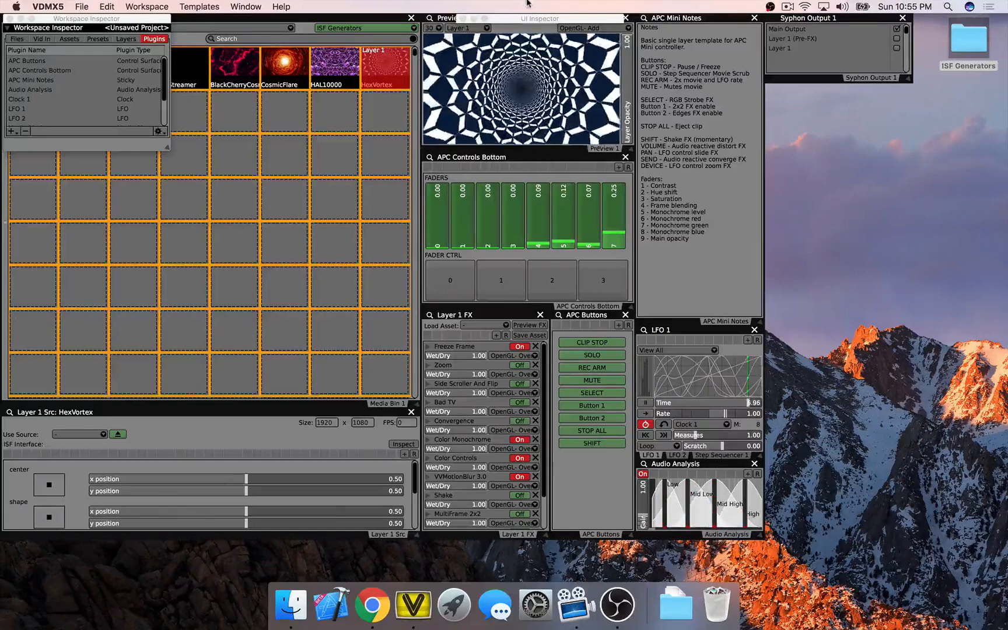
{"action": "left_click", "coordinate": [771, 6]}
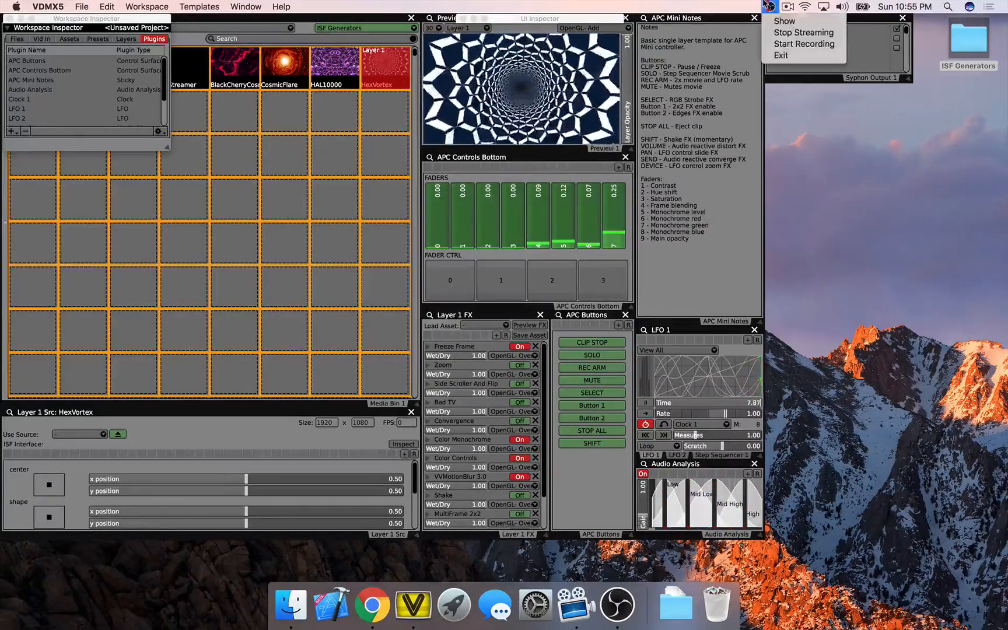